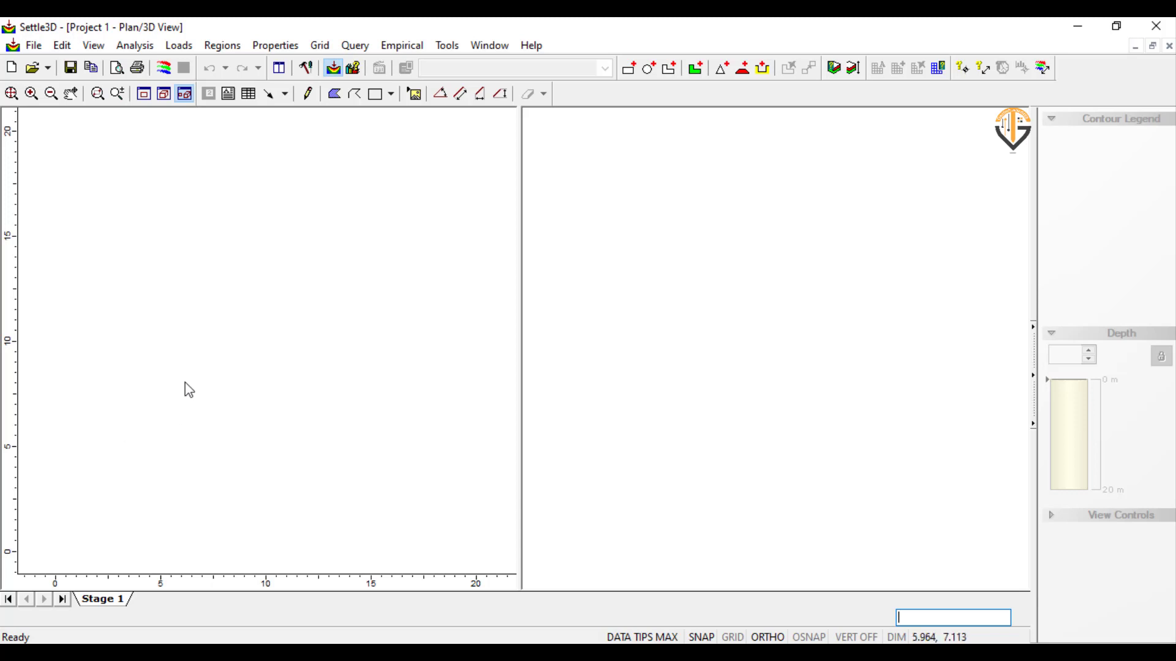
# Step: Review the general, stages, groundwater, advanced and summary pages of the project settings and accept the defaults
pyautogui.click(129, 45)
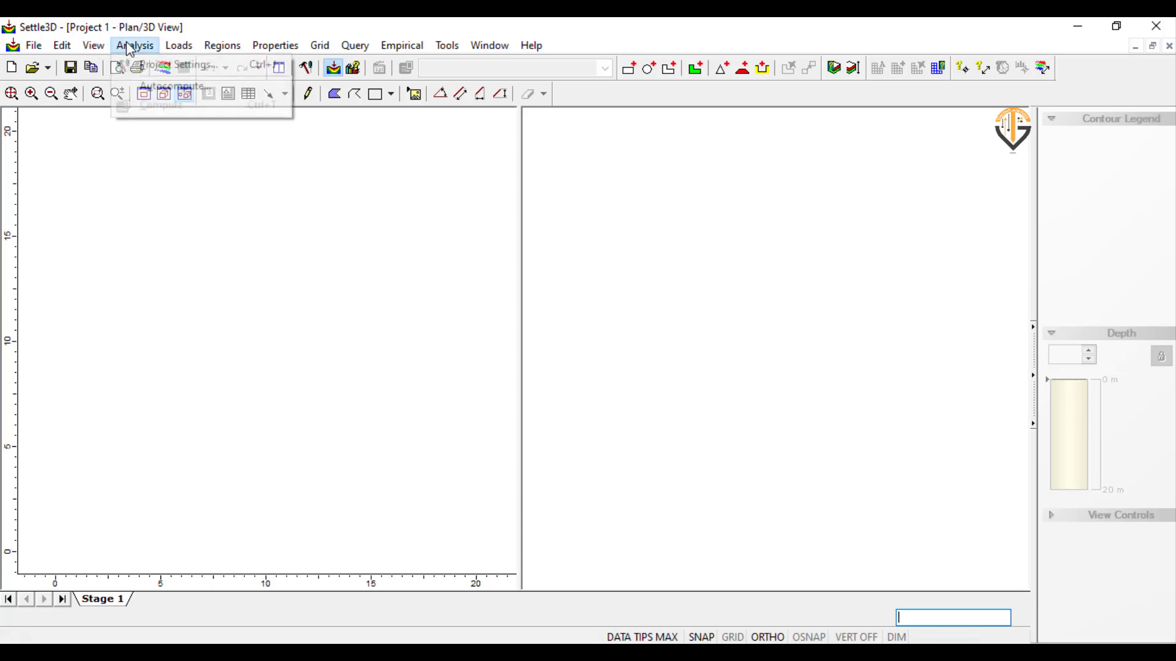
pyautogui.click(144, 63)
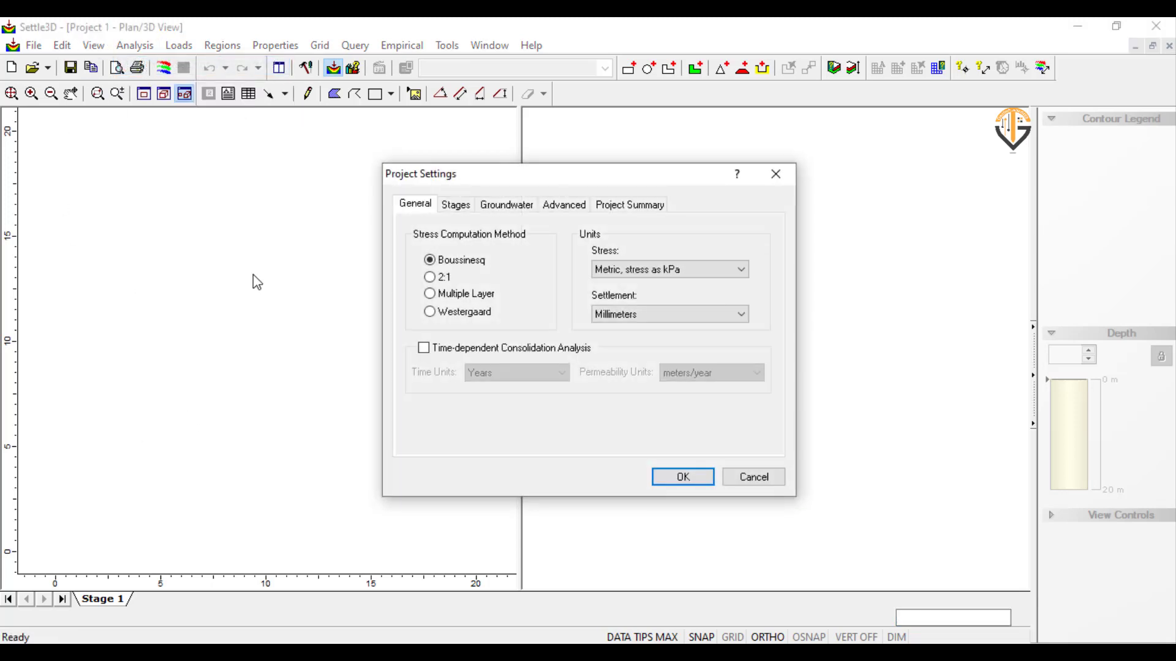
pyautogui.moveTo(464, 178); pyautogui.dragTo(367, 209)
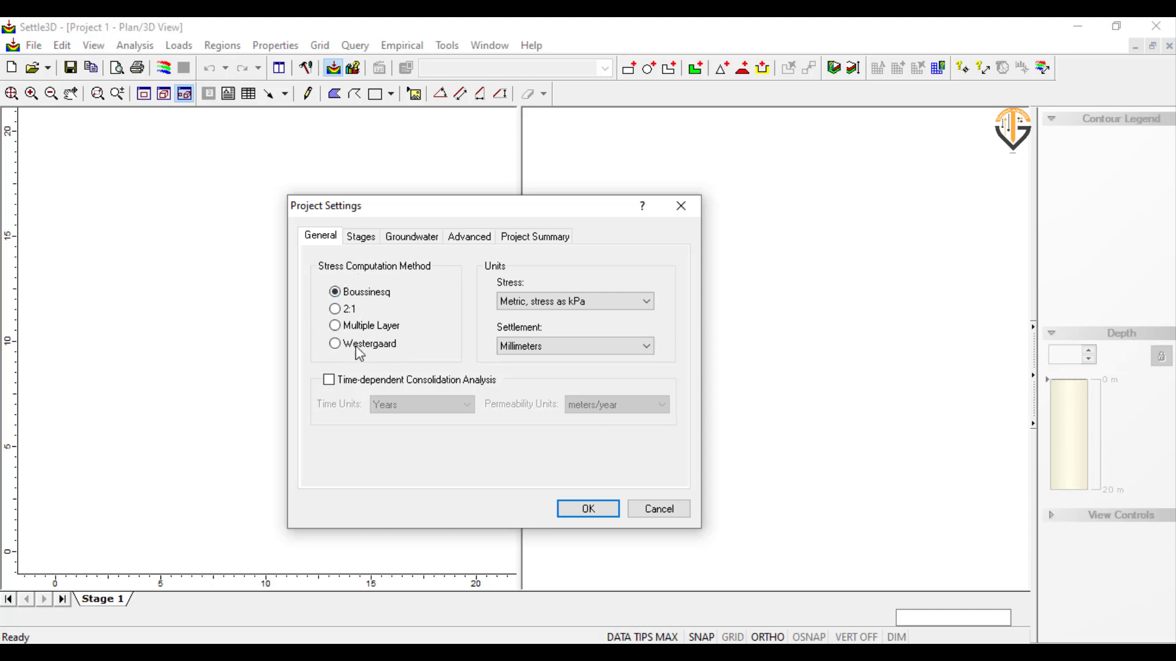
pyautogui.click(360, 237)
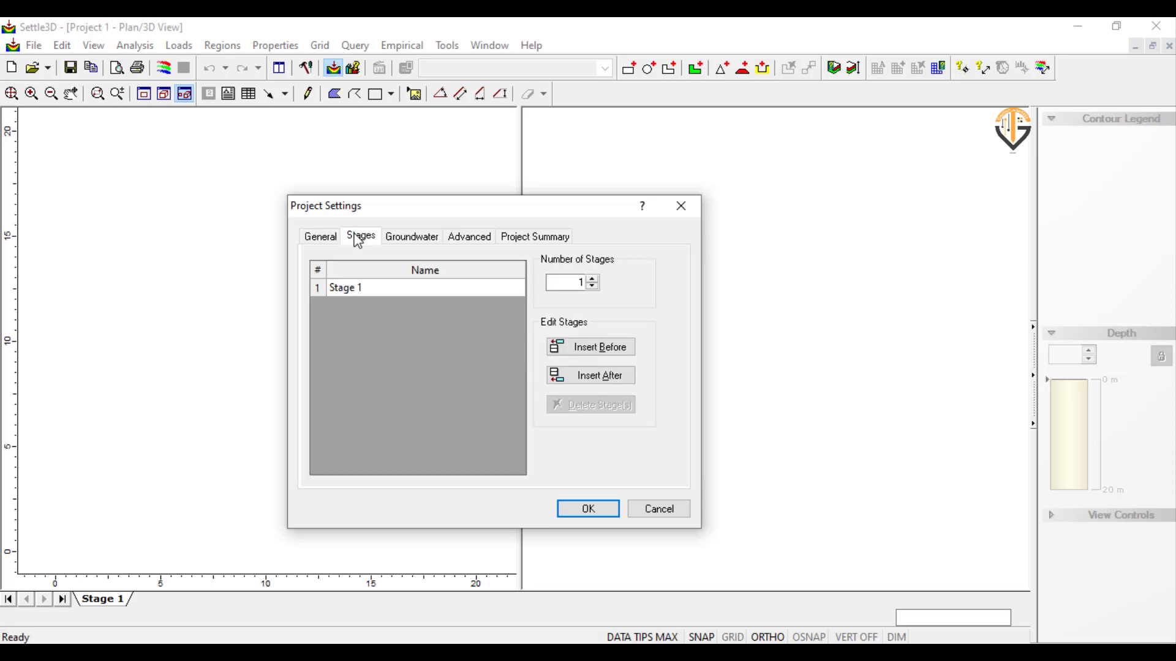
pyautogui.click(408, 238)
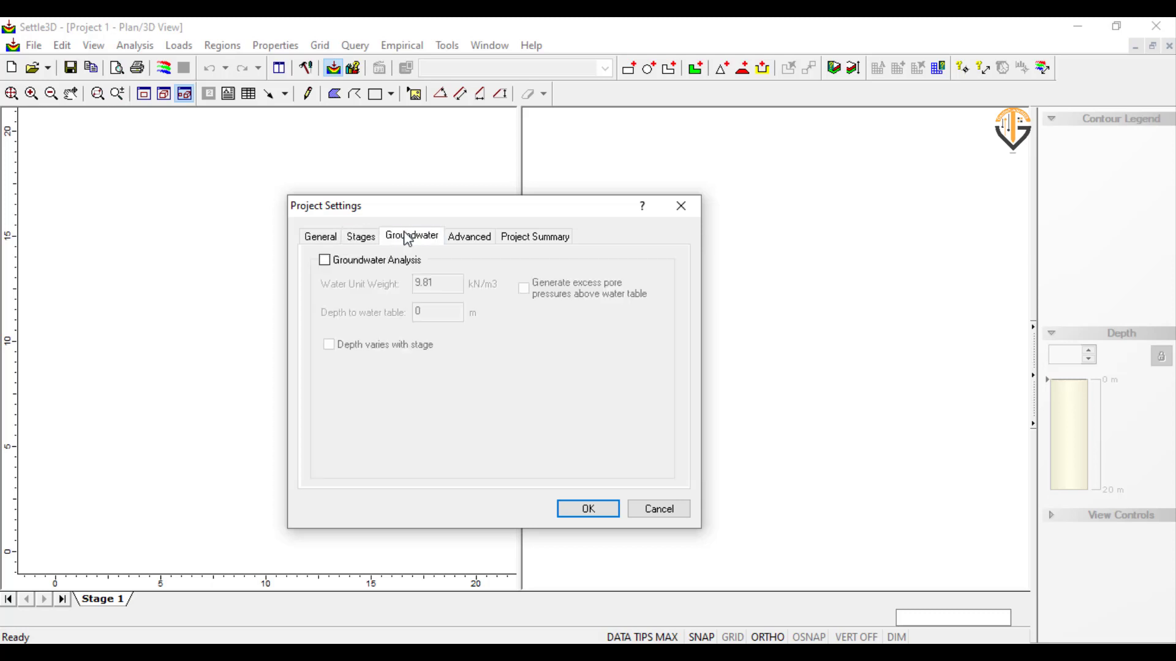
pyautogui.click(453, 240)
pyautogui.click(530, 243)
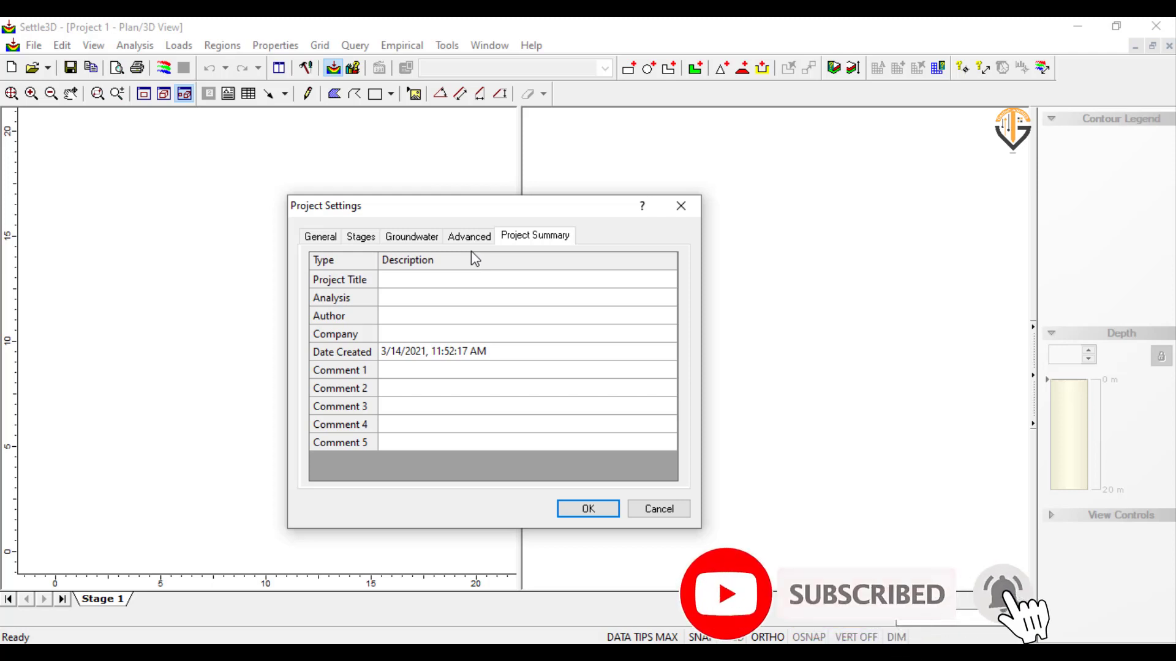
pyautogui.click(591, 509)
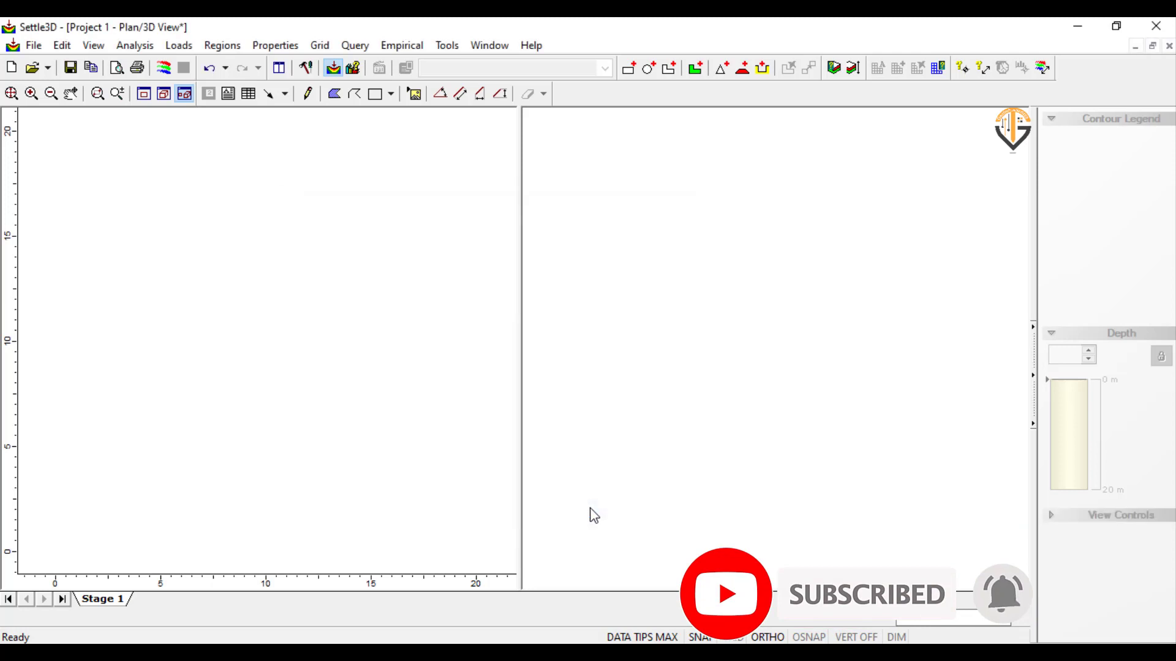
# Step: Add a circular load with a 7 m radius, centred at about x 10.15, y 11.26 in the plan view
pyautogui.click(178, 45)
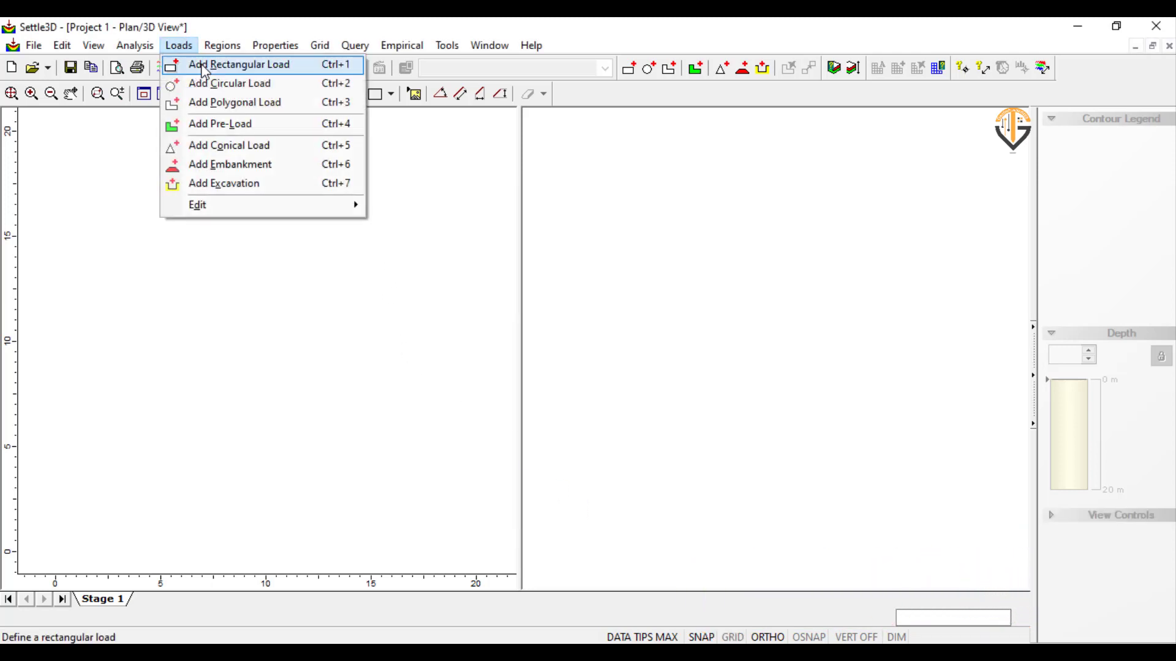
pyautogui.click(211, 84)
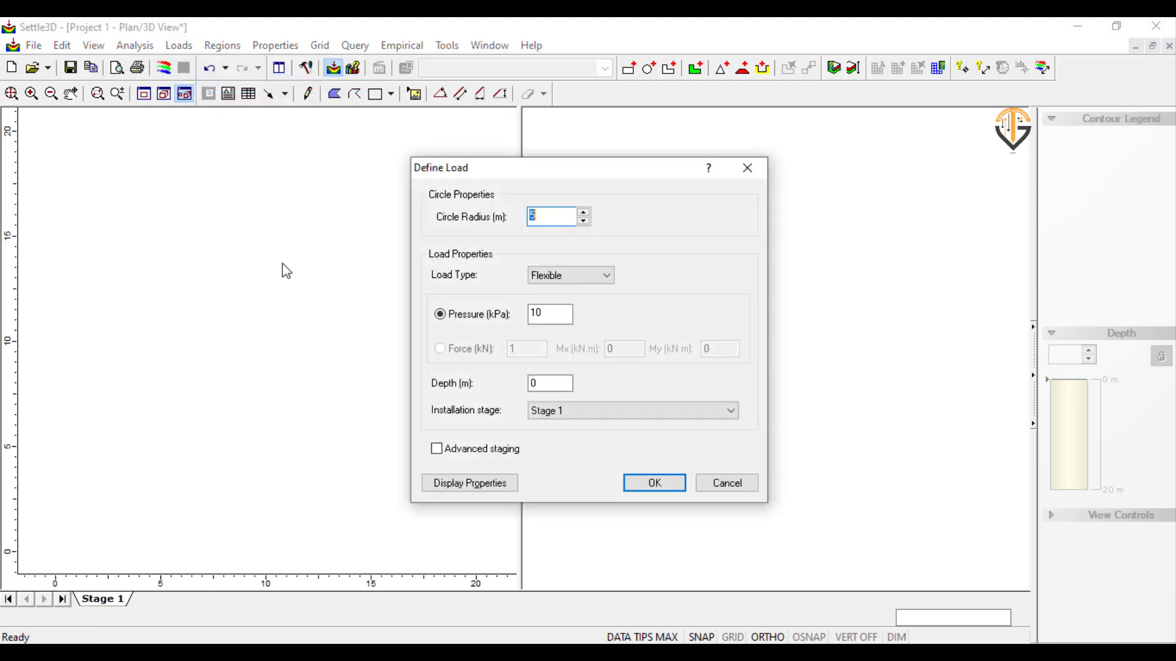
pyautogui.write('7')
pyautogui.click(654, 490)
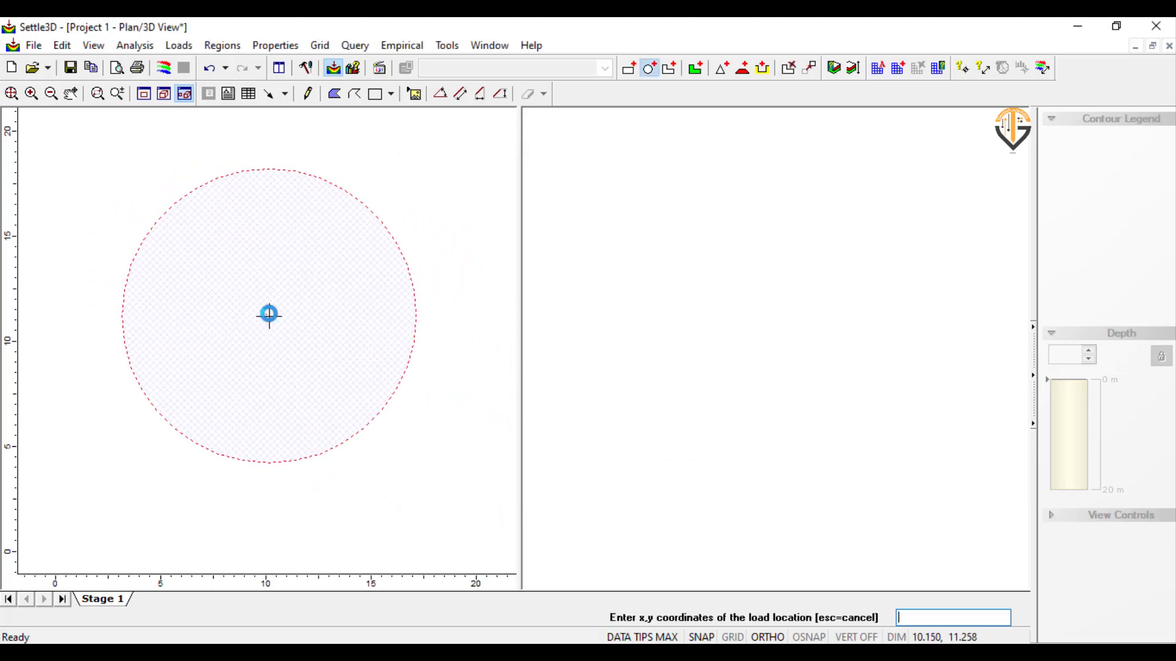
pyautogui.click(269, 314)
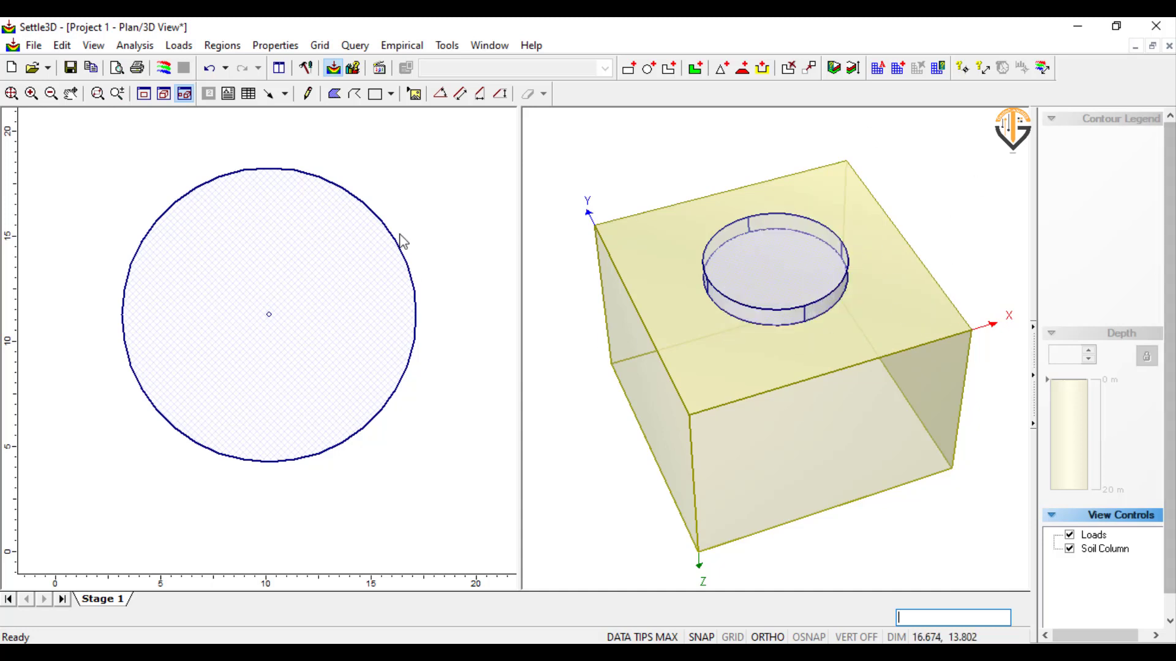
# Step: Rename the first soil property as medium clay
pyautogui.click(217, 47)
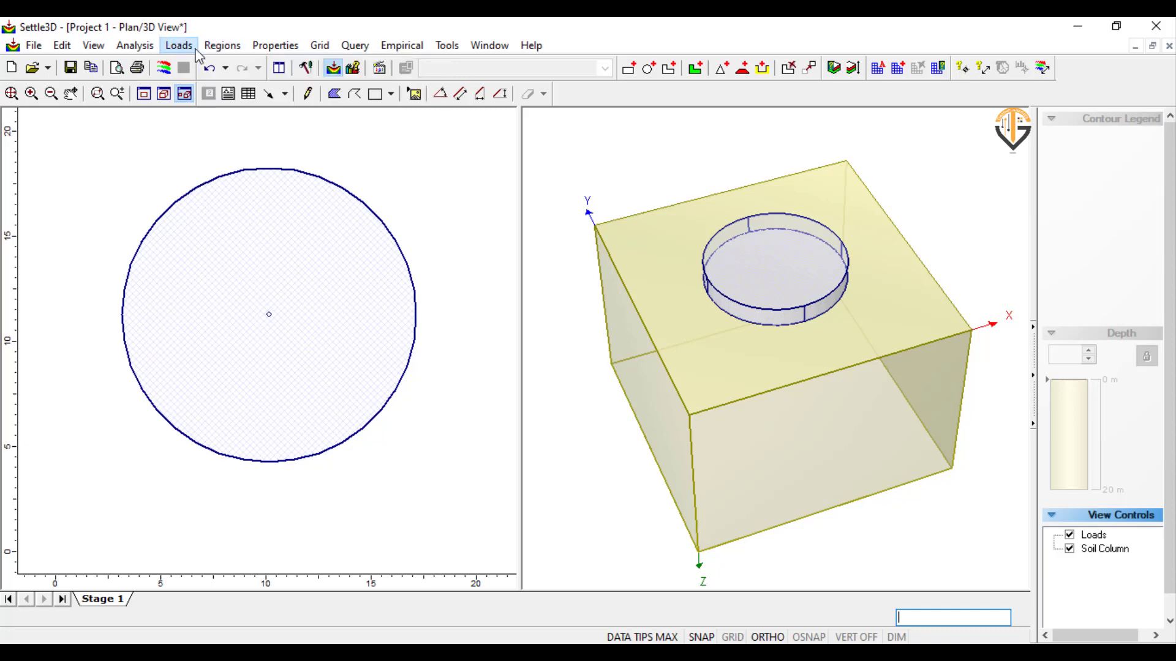
pyautogui.moveTo(197, 54)
pyautogui.moveTo(275, 45)
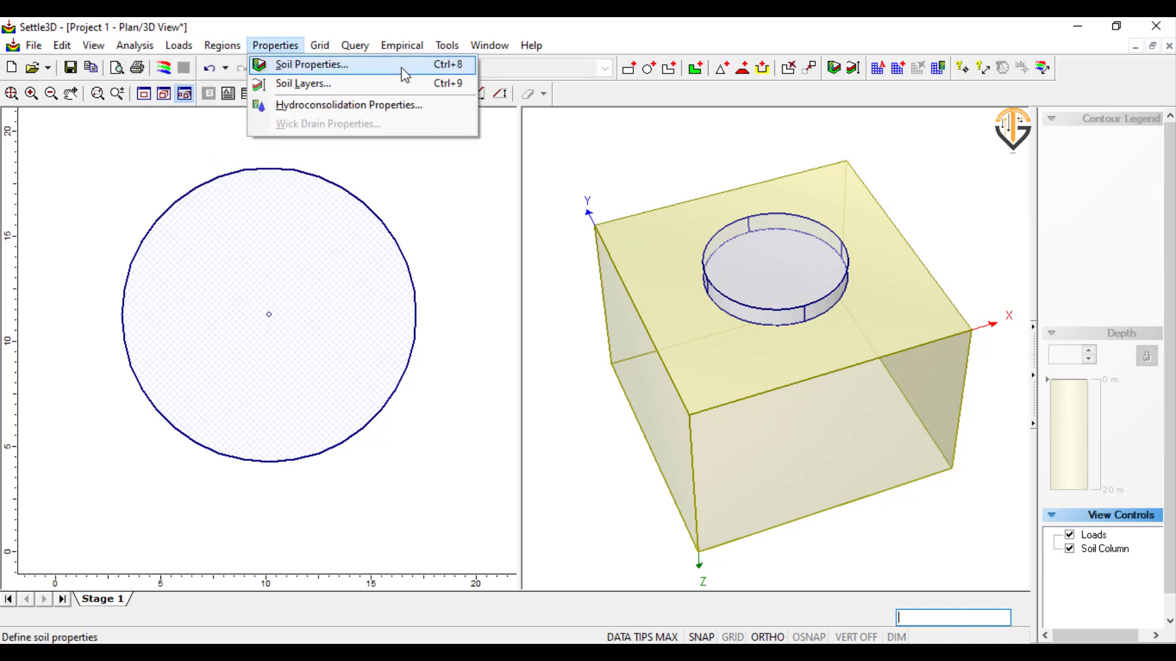
pyautogui.click(289, 64)
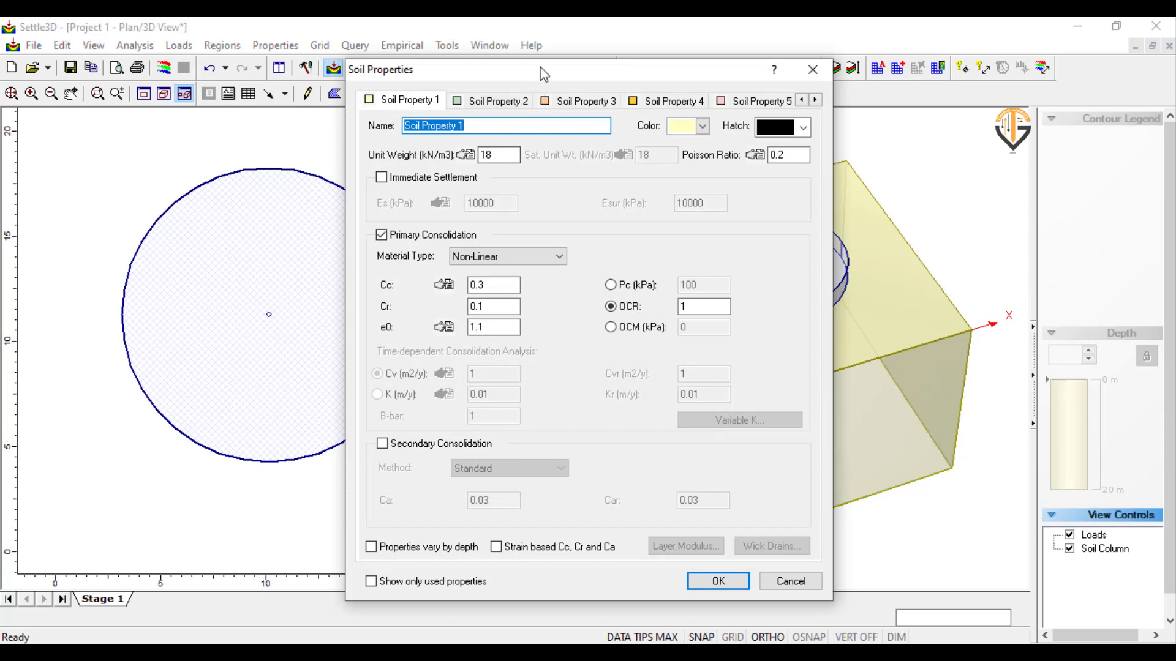
pyautogui.moveTo(542, 73); pyautogui.dragTo(473, 91)
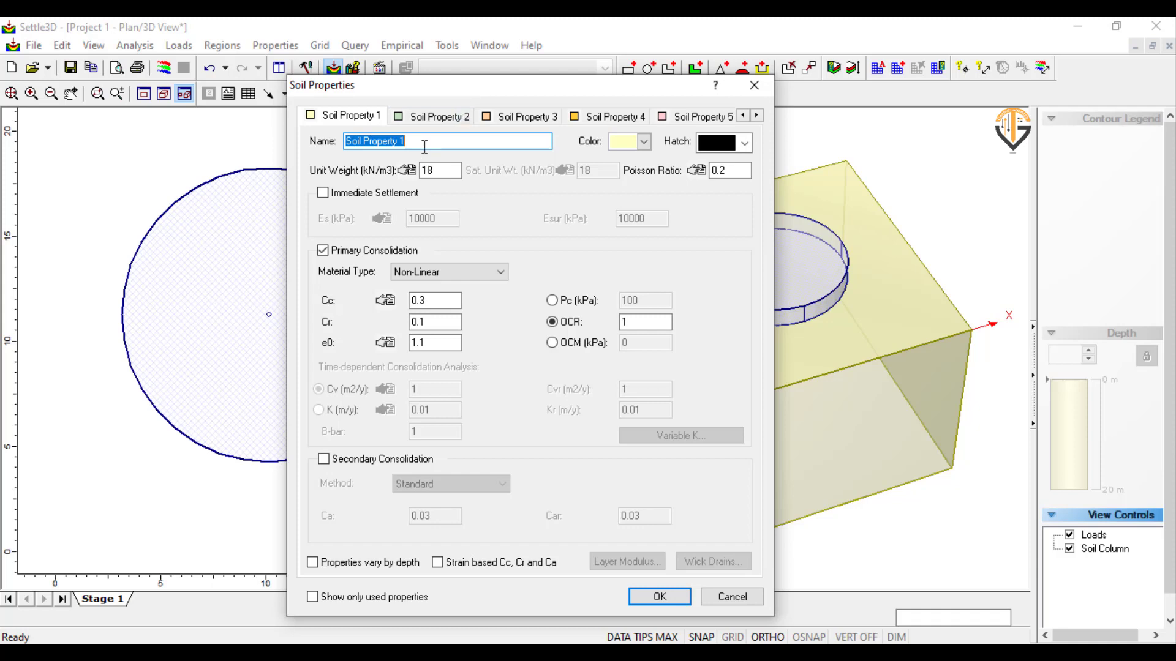
pyautogui.write('medi')
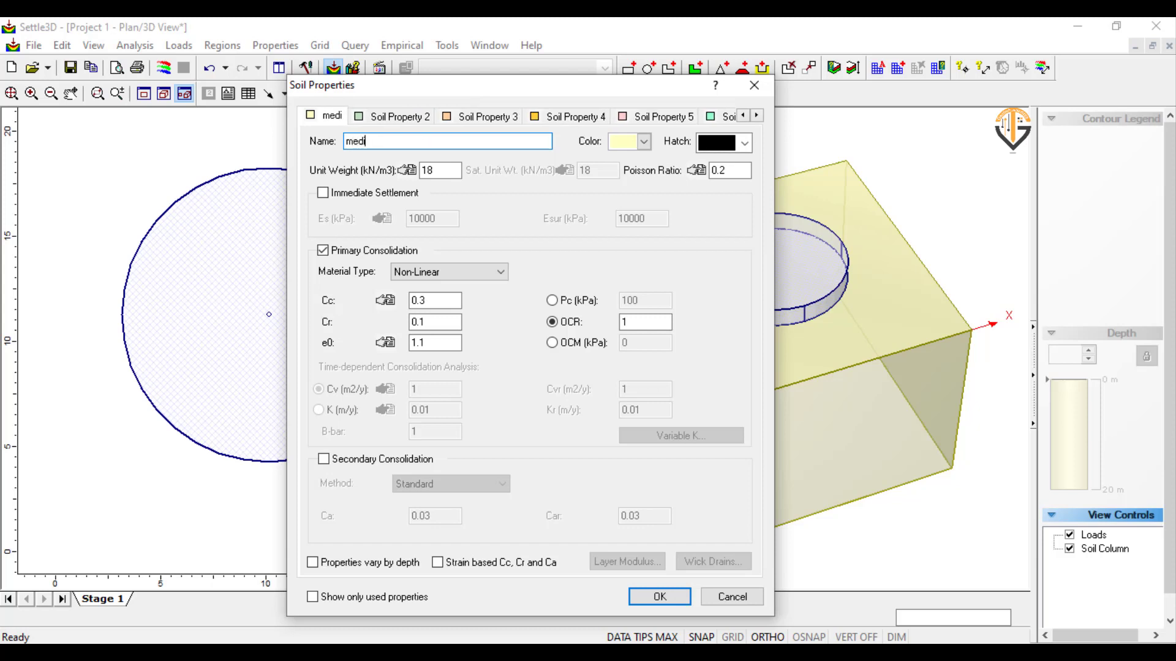
pyautogui.write('um cl')
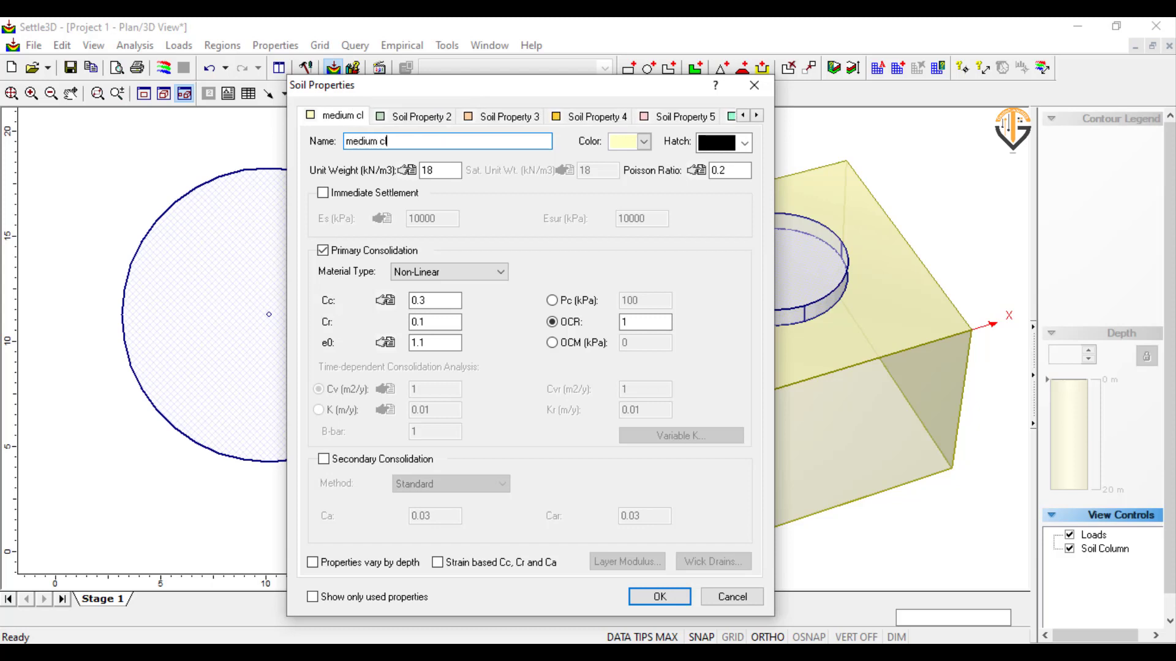
pyautogui.write('ay')
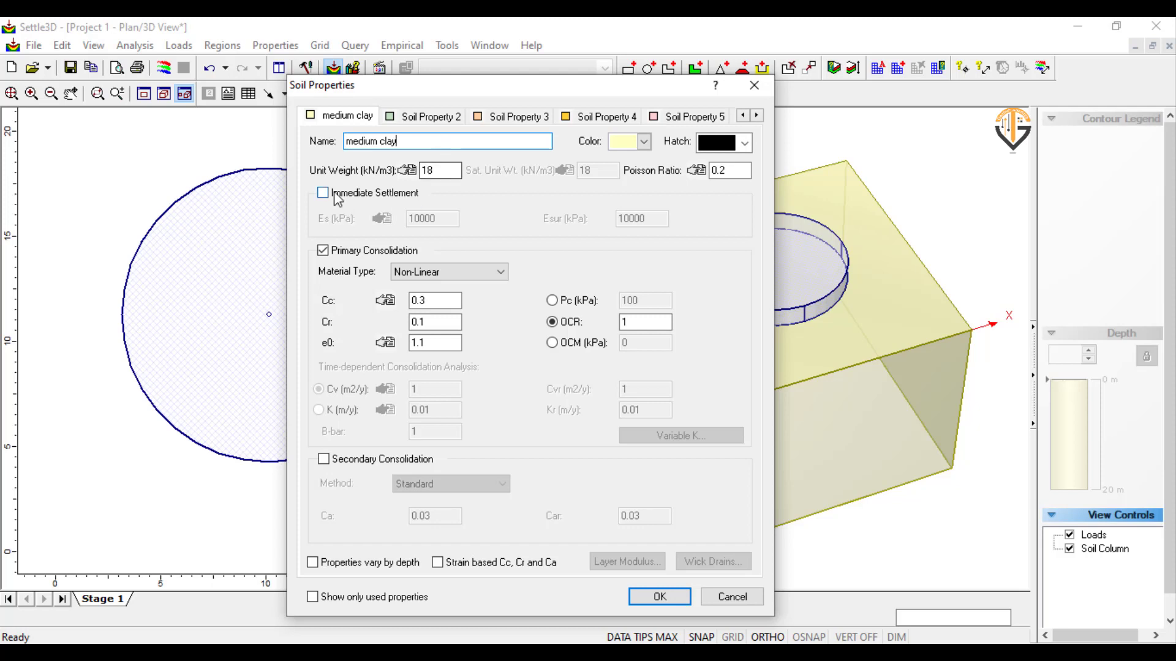
# Step: Enable immediate settlement for the medium clay and set its primary consolidation material type to Linear
pyautogui.moveTo(392, 93); pyautogui.dragTo(413, 111)
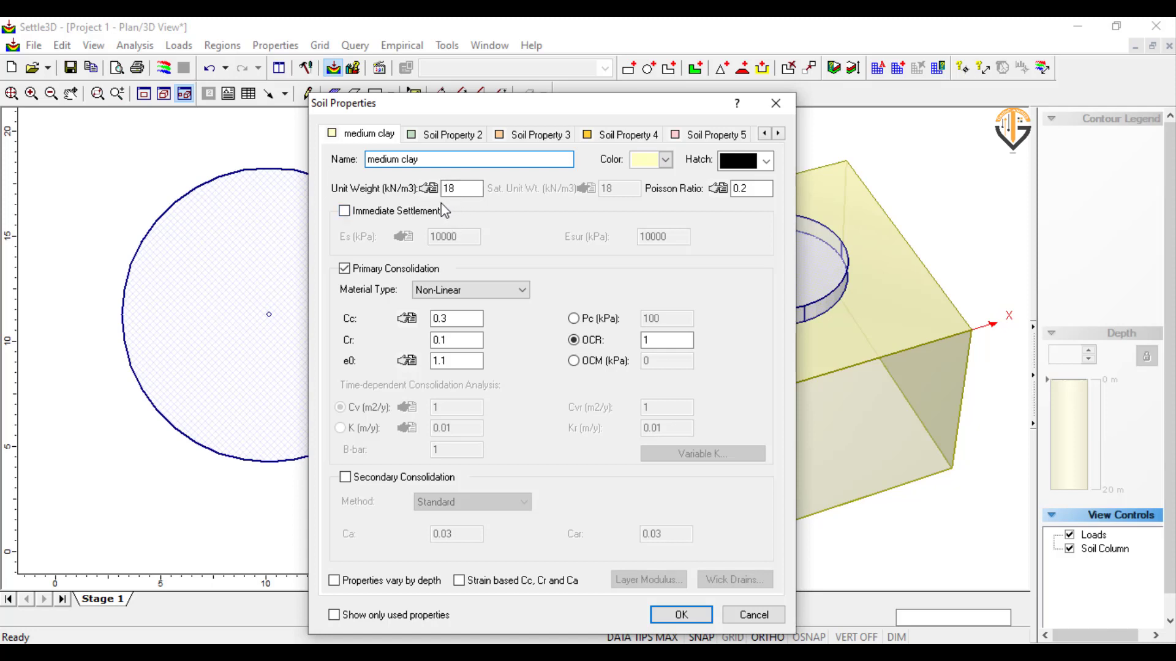
pyautogui.click(344, 212)
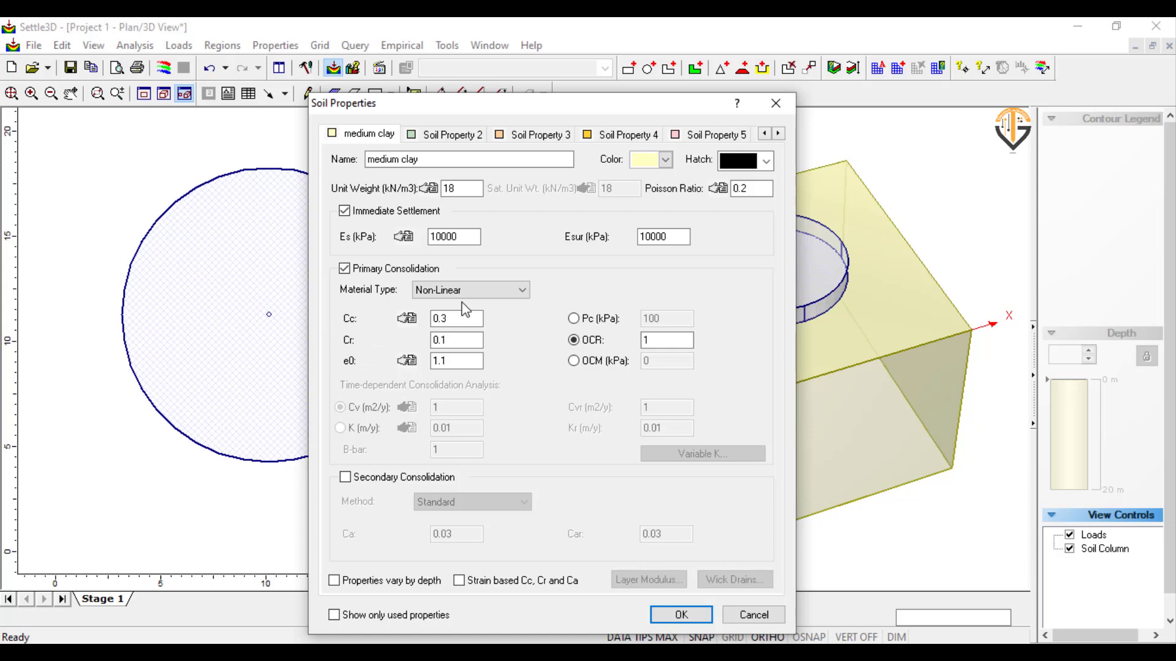
pyautogui.click(522, 292)
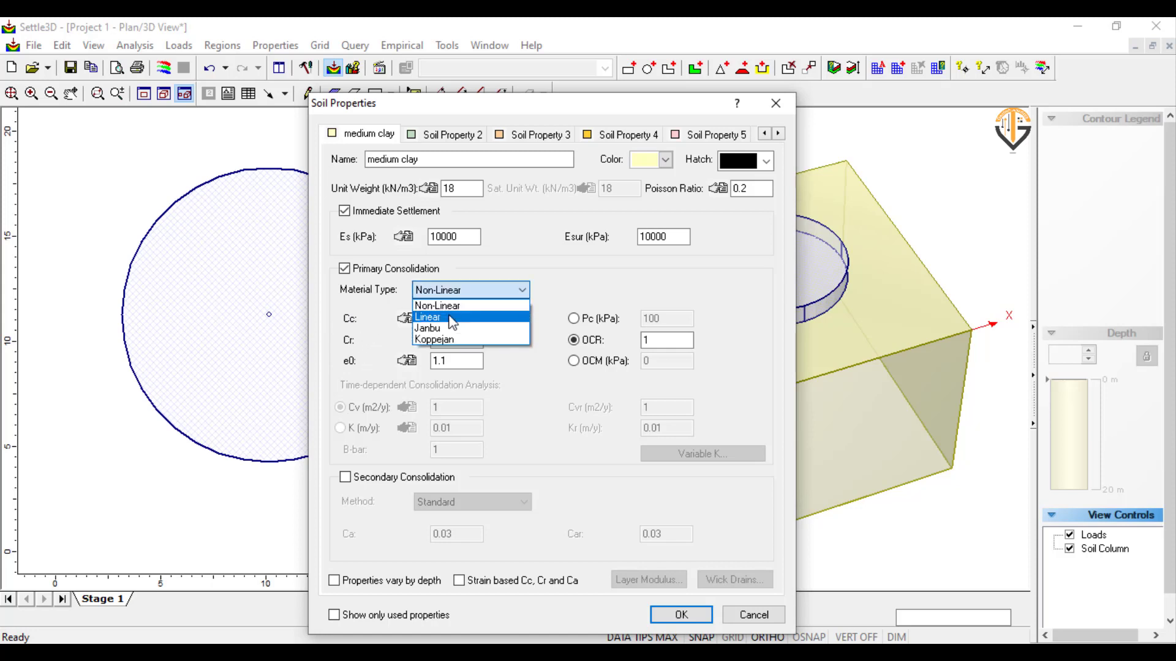
pyautogui.click(450, 318)
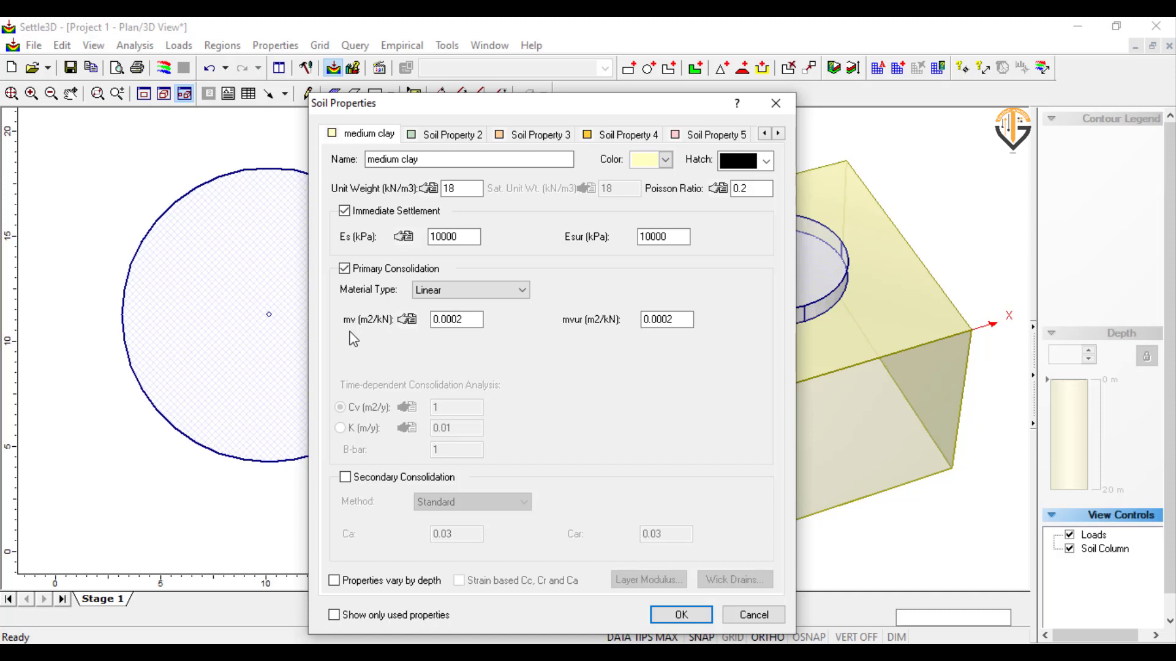
pyautogui.moveTo(532, 107); pyautogui.dragTo(503, 34)
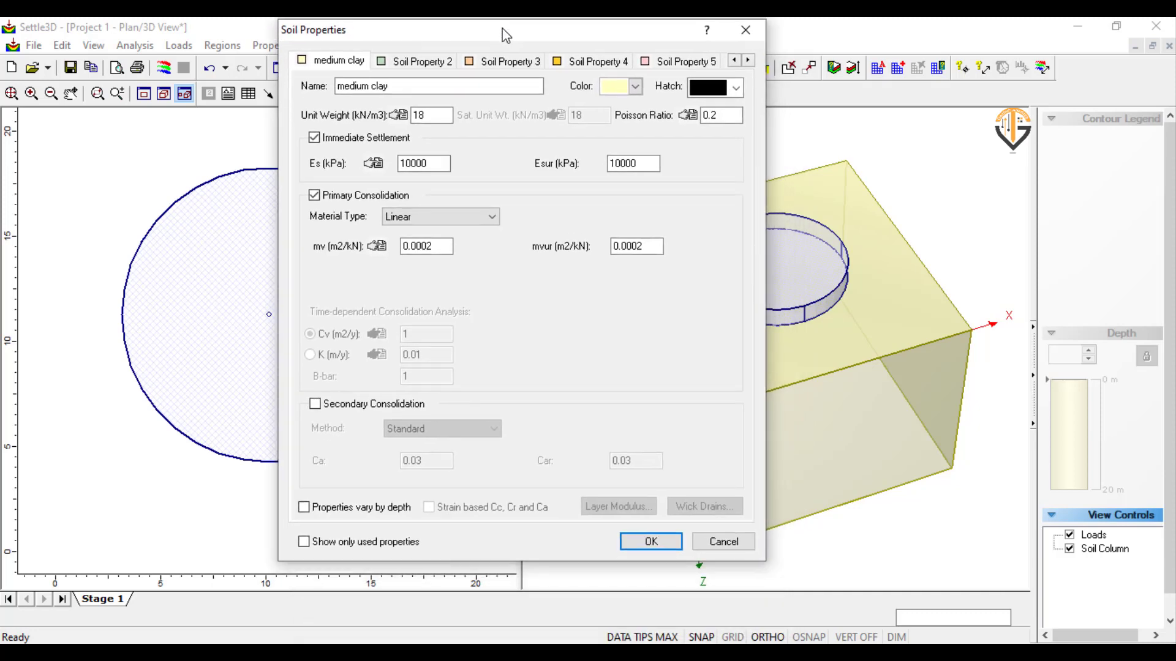
pyautogui.click(648, 542)
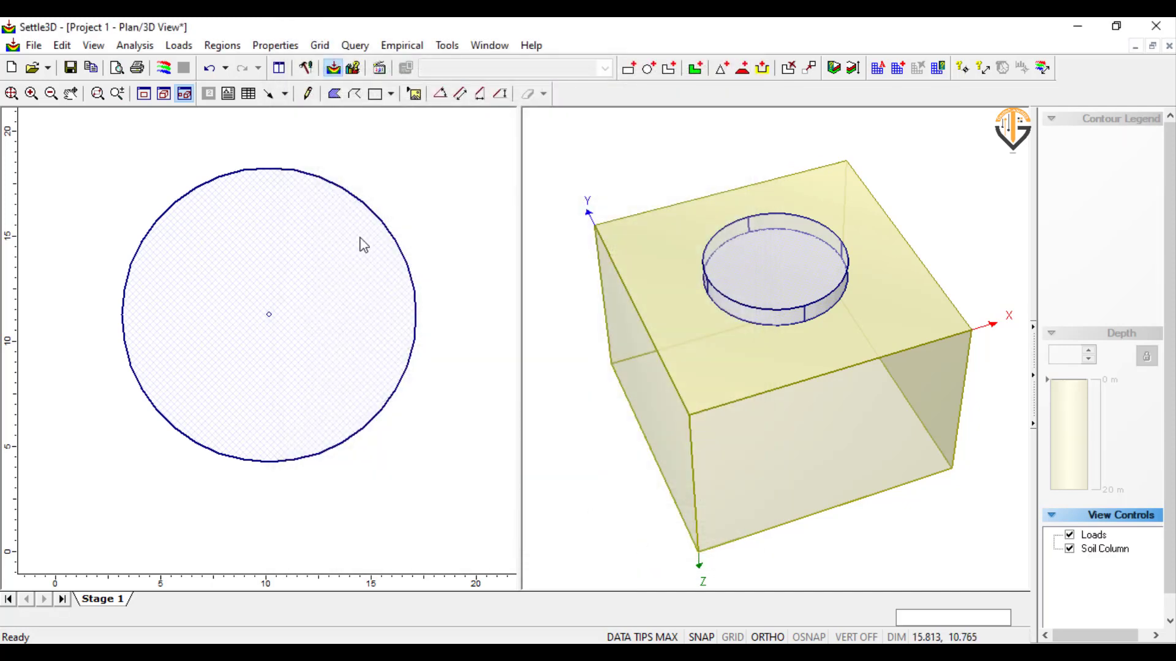
# Step: Set the thickness of the medium clay soil layer to 25 m
pyautogui.click(277, 47)
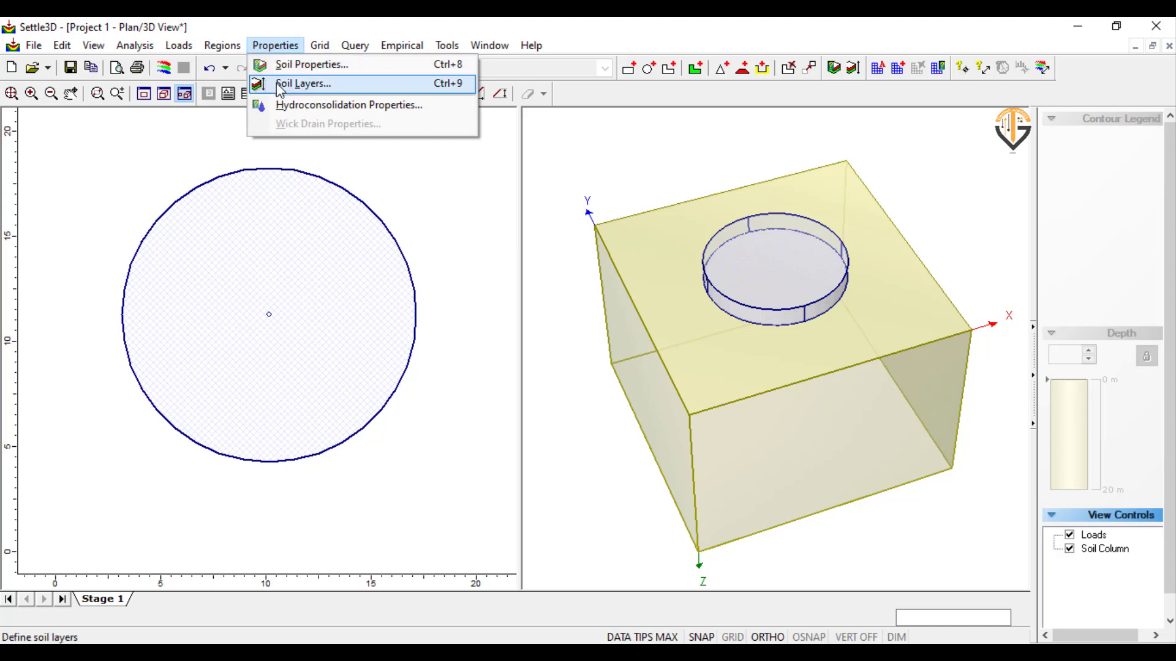
pyautogui.click(277, 82)
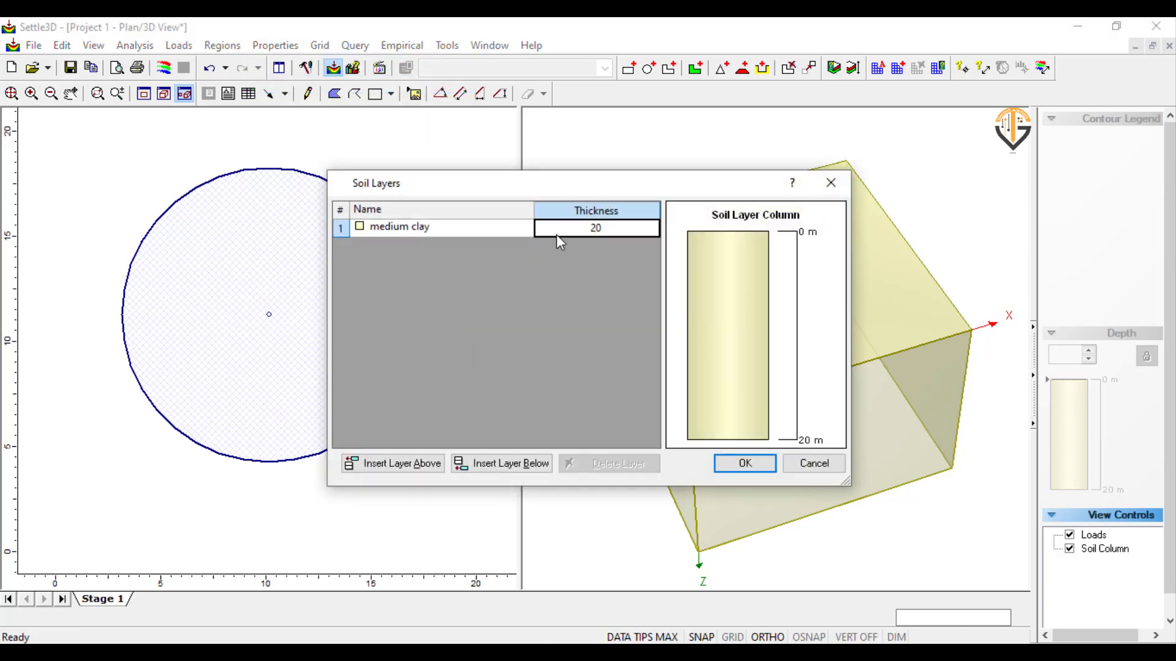
pyautogui.moveTo(534, 185); pyautogui.dragTo(428, 210)
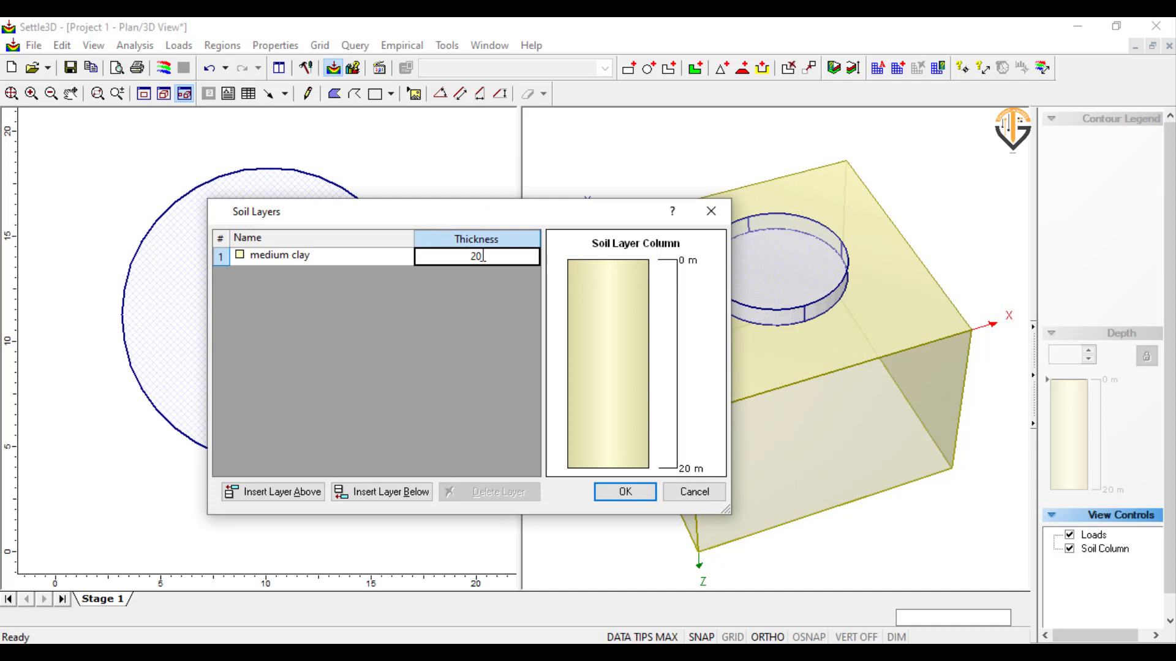
pyautogui.click(488, 257)
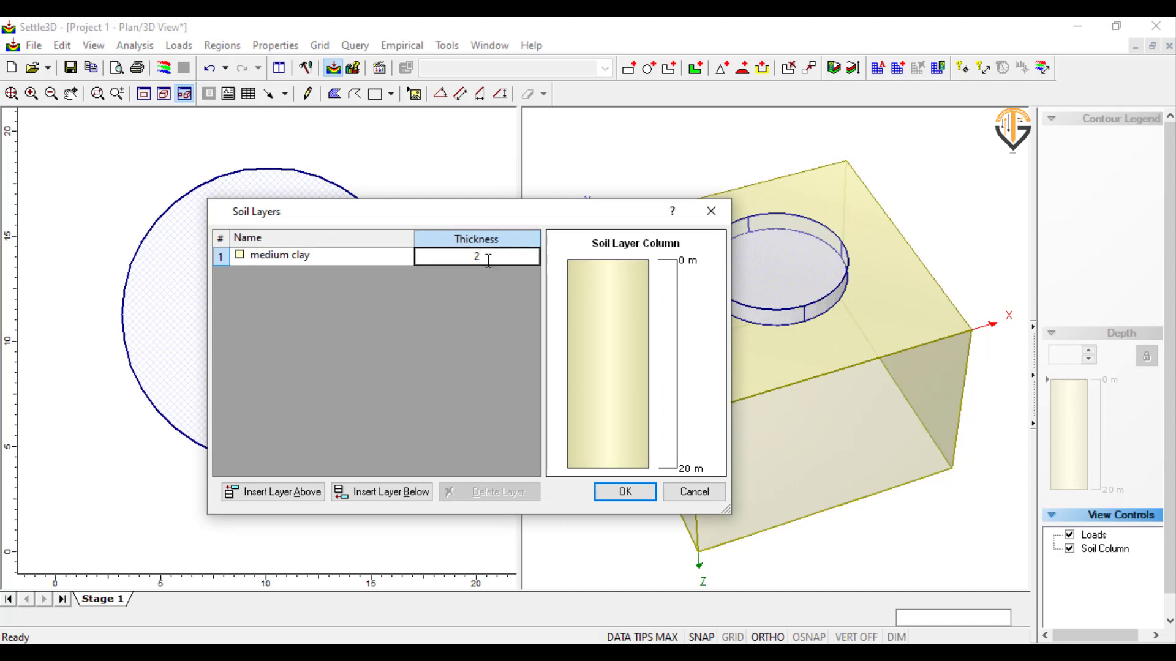
pyautogui.click(615, 493)
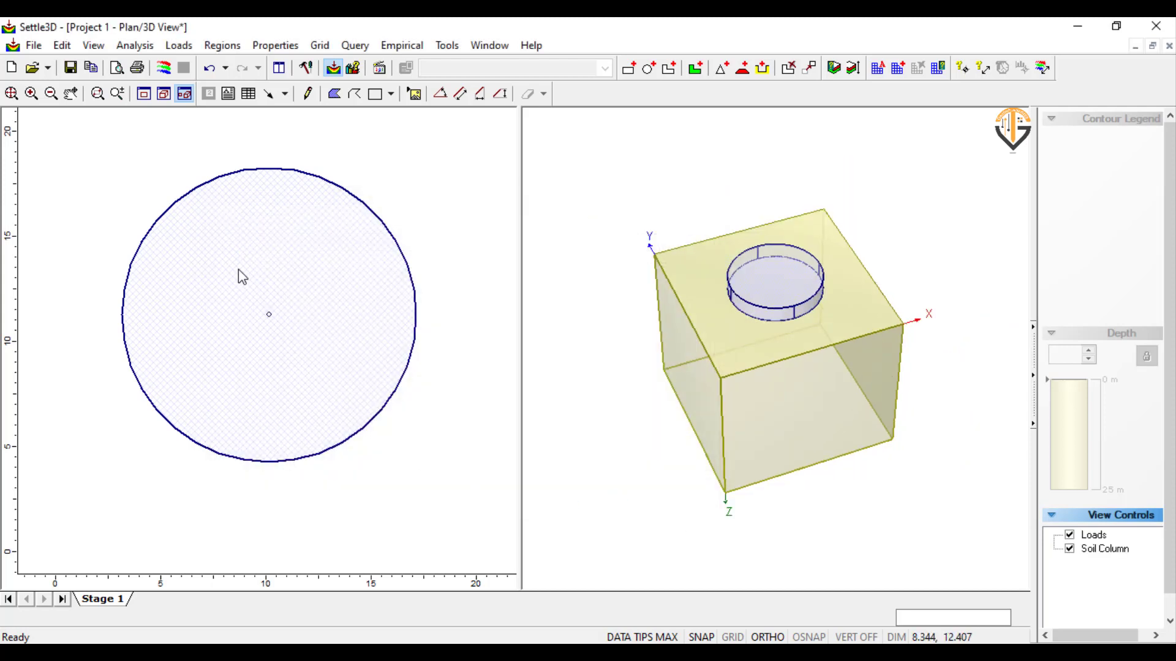
# Step: Generate an automatic field point grid with 300 grid points and an expansion factor of 2
pyautogui.click(328, 50)
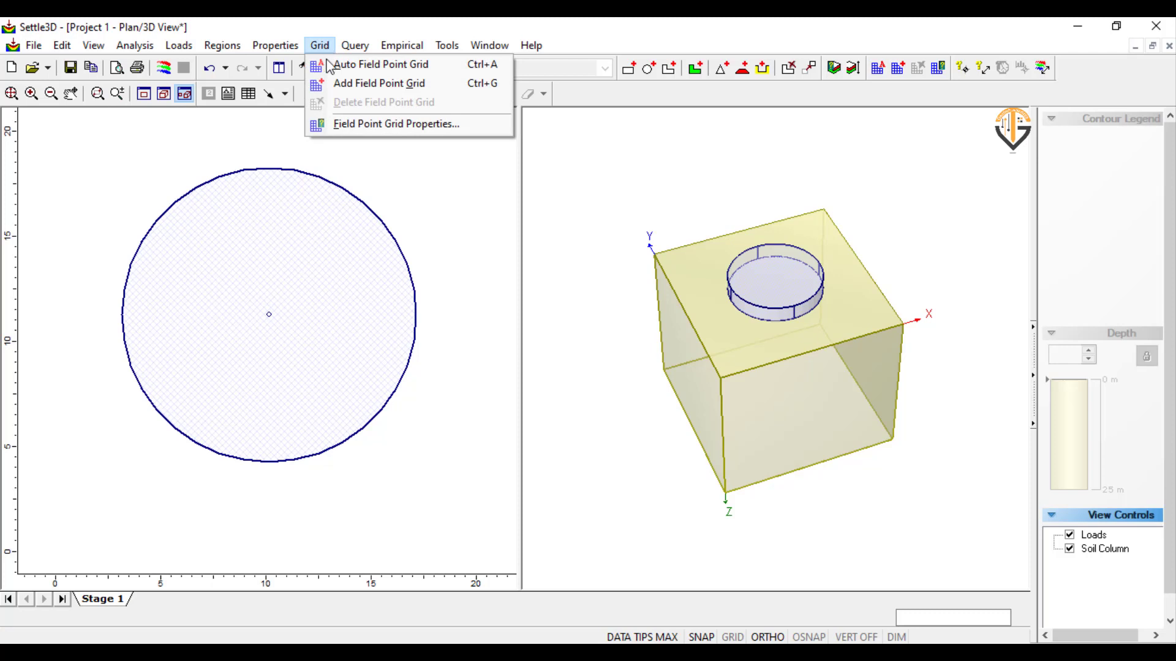
pyautogui.click(334, 65)
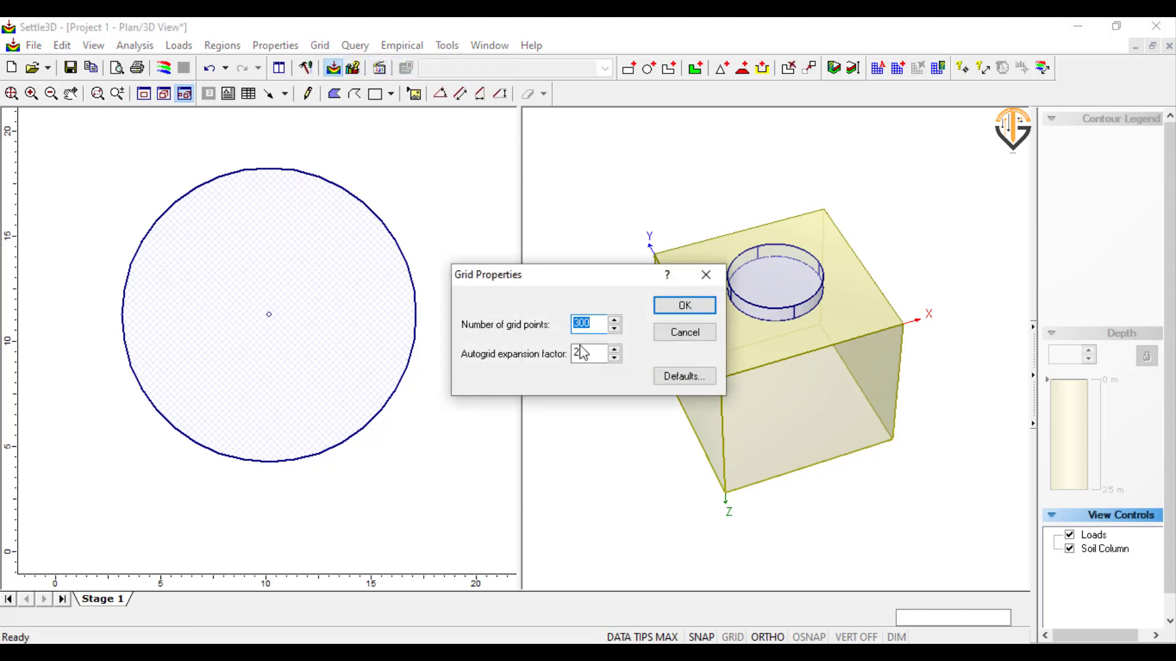
pyautogui.click(684, 305)
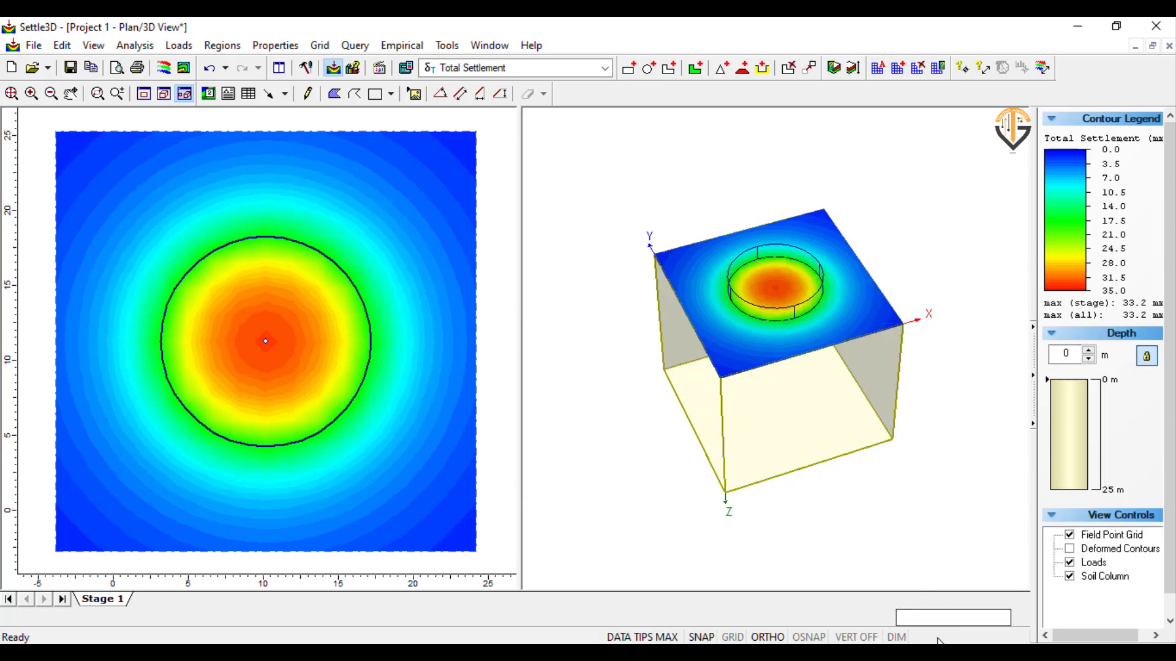
pyautogui.click(1114, 638)
pyautogui.moveTo(1114, 638); pyautogui.dragTo(1124, 638)
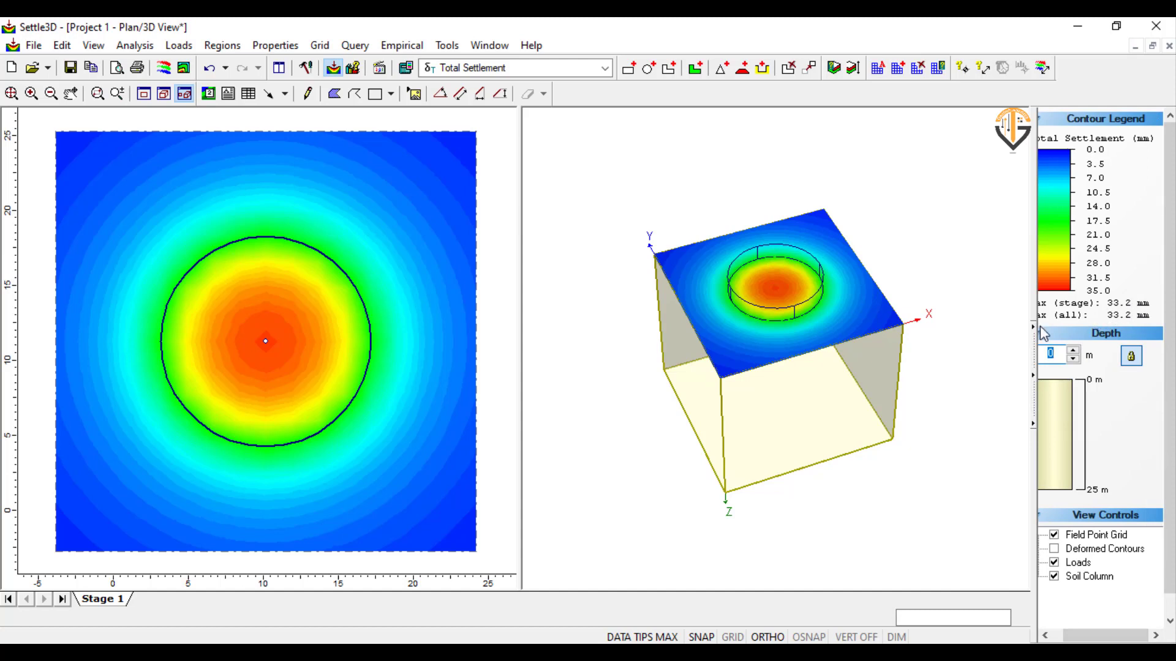
pyautogui.click(1081, 640)
pyautogui.moveTo(1081, 640); pyautogui.dragTo(1071, 639)
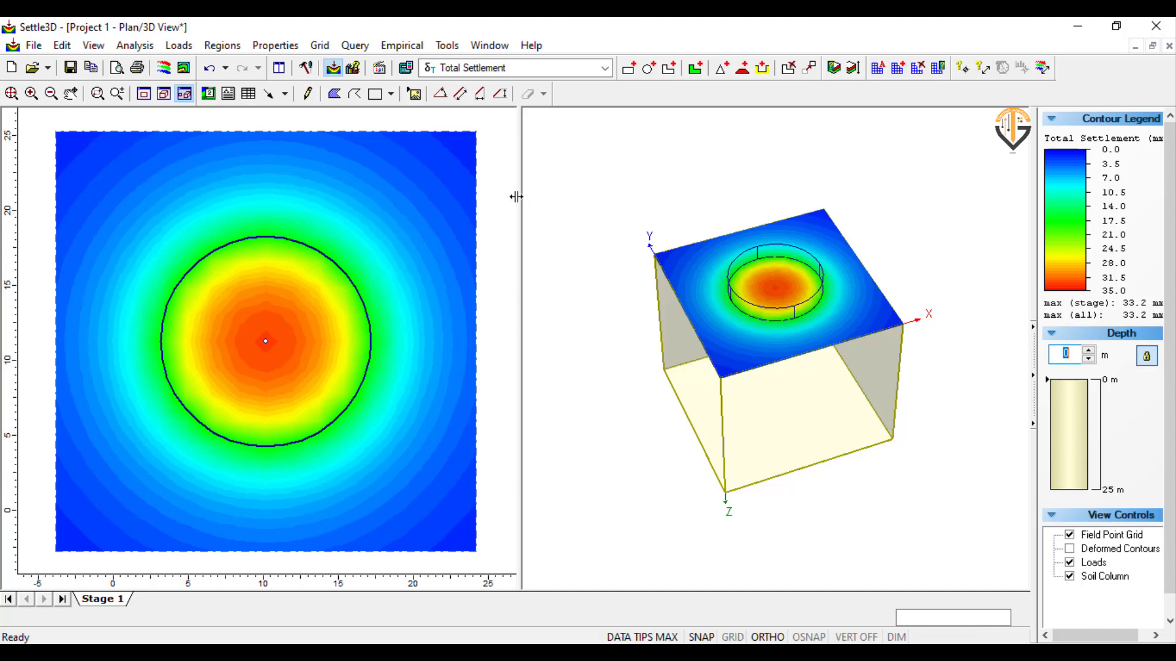
# Step: Turn on deforming contours by factor for the field point grid in the 3D view's query display options
pyautogui.click(93, 49)
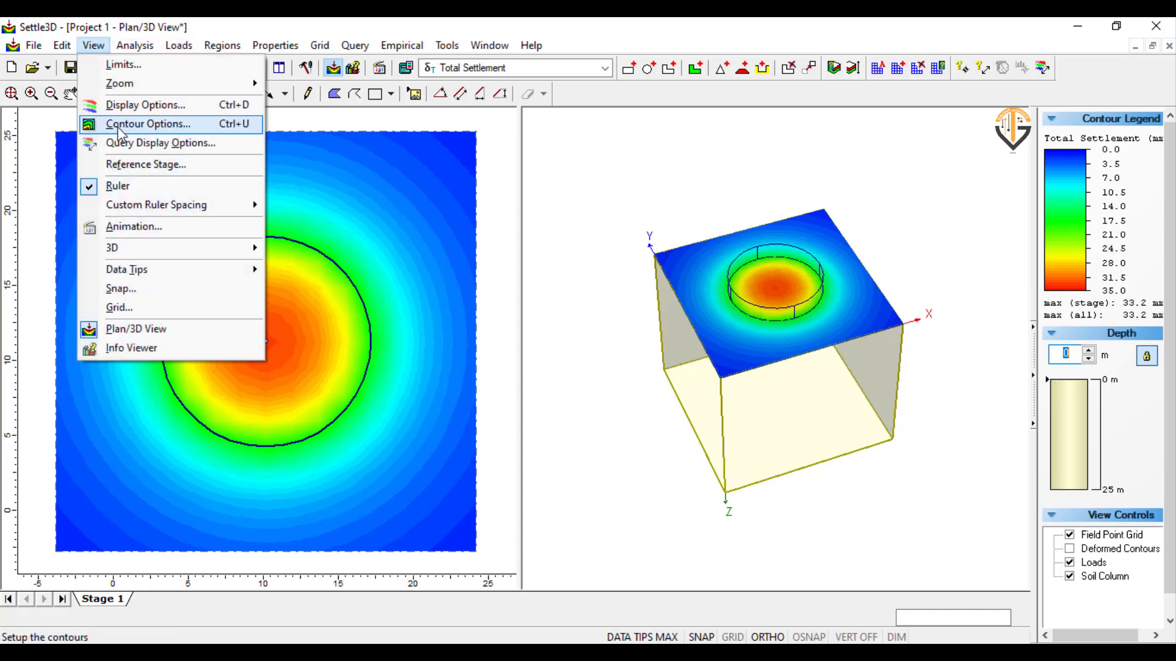
pyautogui.click(128, 141)
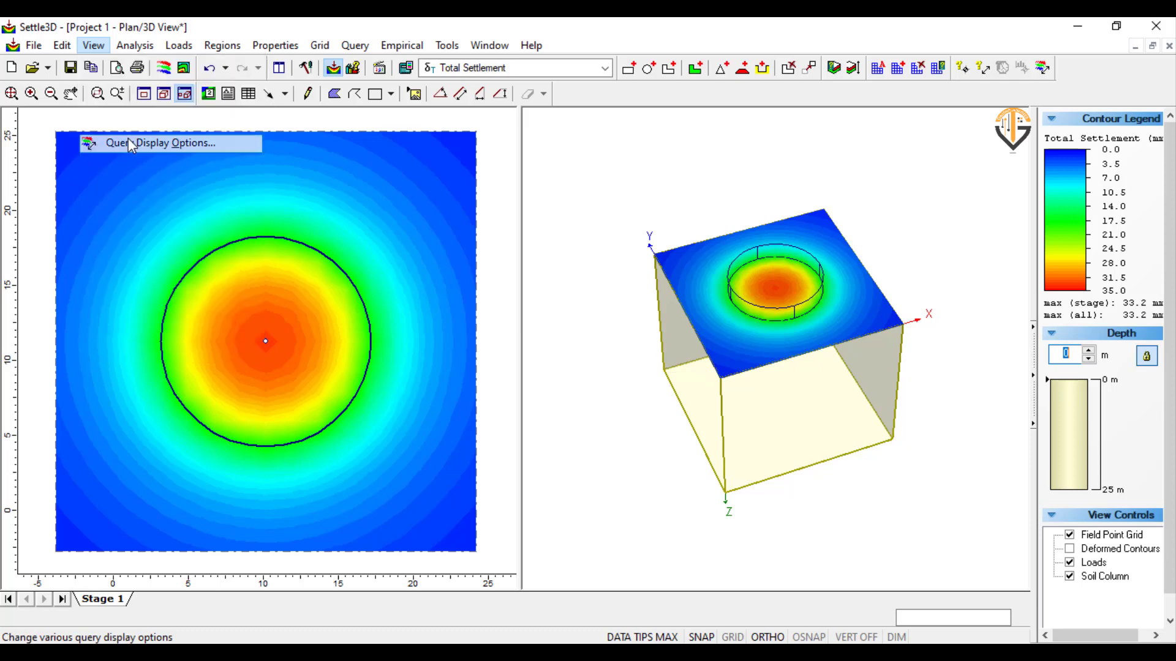
pyautogui.moveTo(582, 190); pyautogui.dragTo(429, 230)
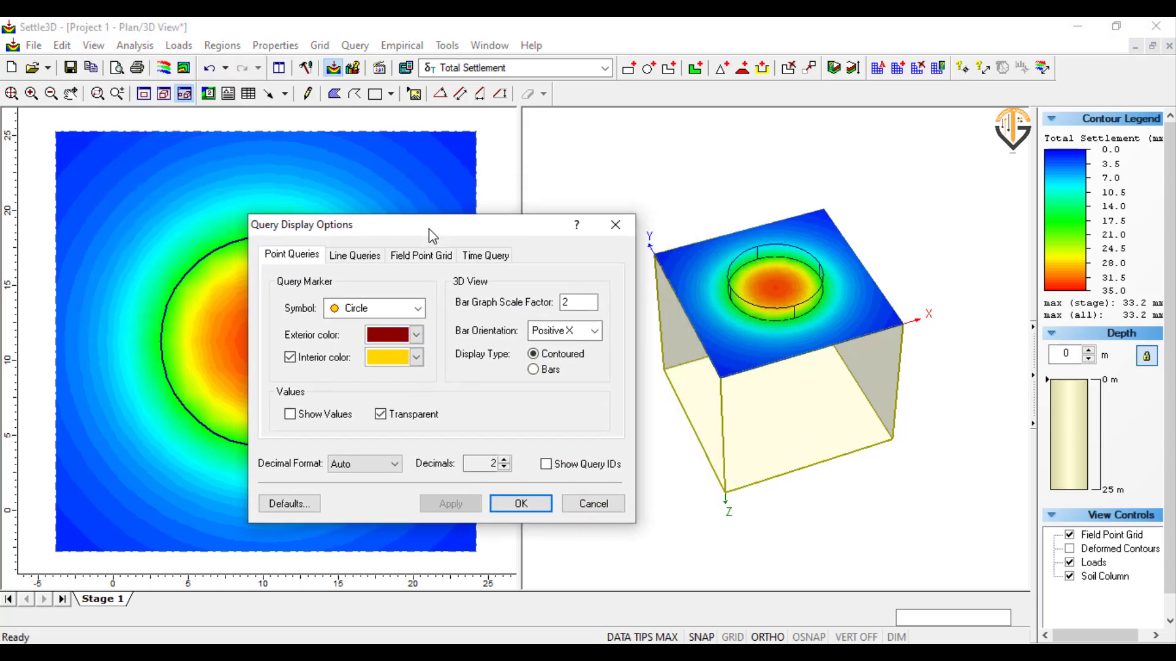
pyautogui.click(395, 254)
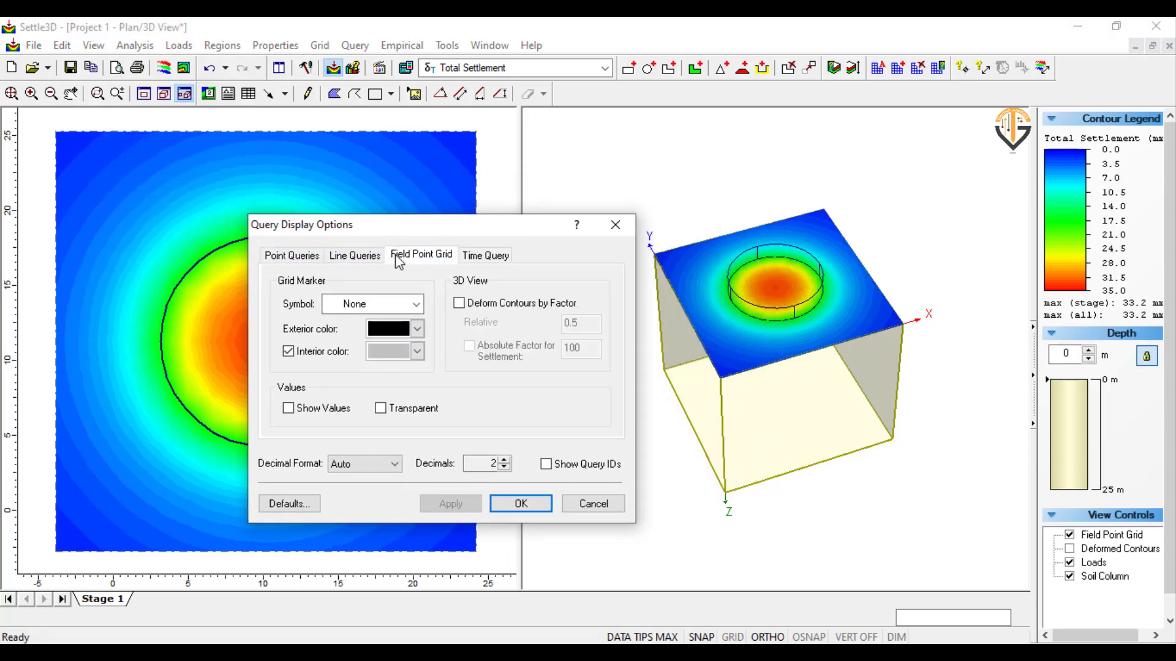
pyautogui.click(459, 308)
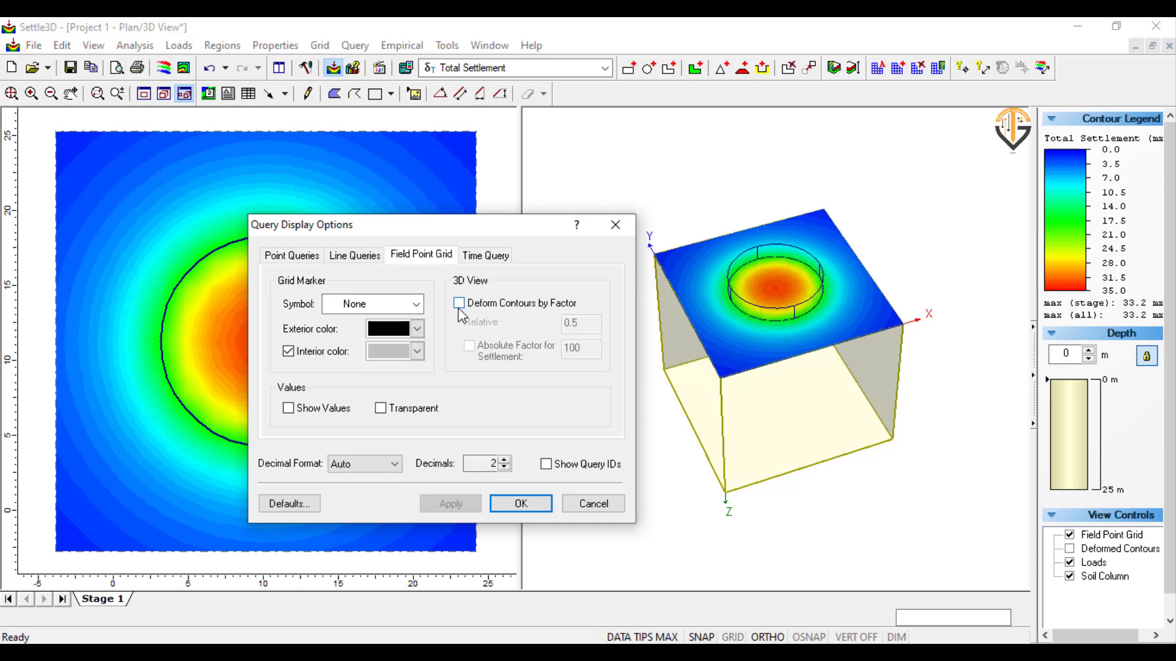
pyautogui.click(520, 503)
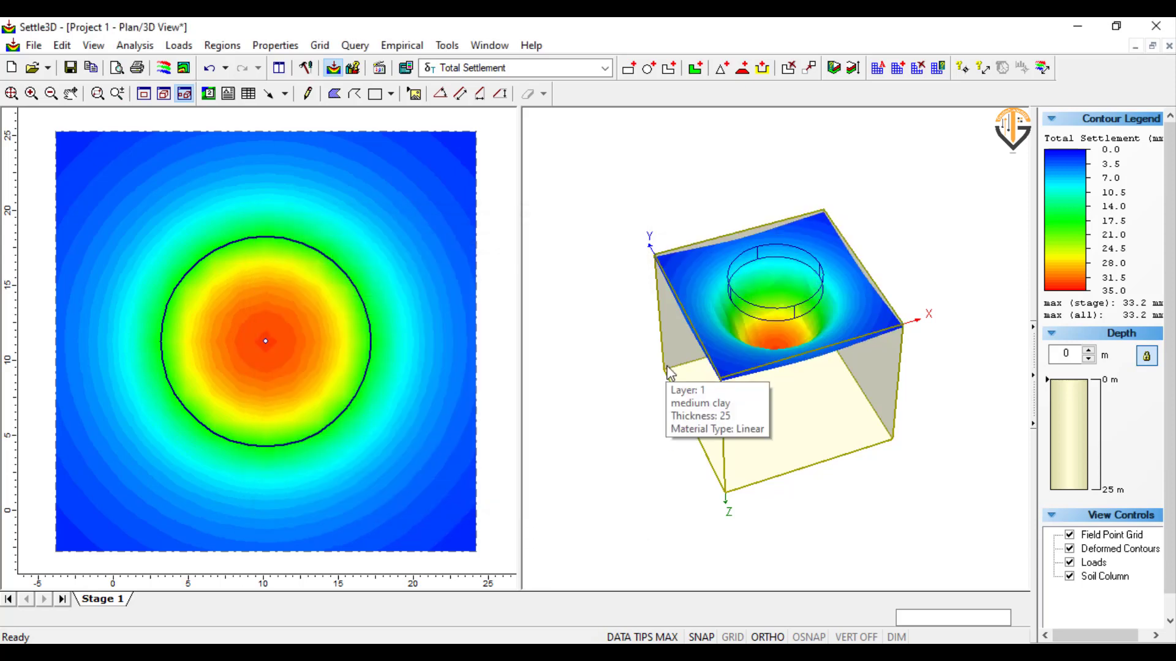
# Step: View the deformed total settlement contours from the side at a depth of 3 m
pyautogui.moveTo(651, 372)
pyautogui.mouseDown()
pyautogui.moveTo(693, 197)
pyautogui.moveTo(772, 139)
pyautogui.moveTo(916, 119)
pyautogui.moveTo(912, 90)
pyautogui.moveTo(905, 126)
pyautogui.mouseUp()
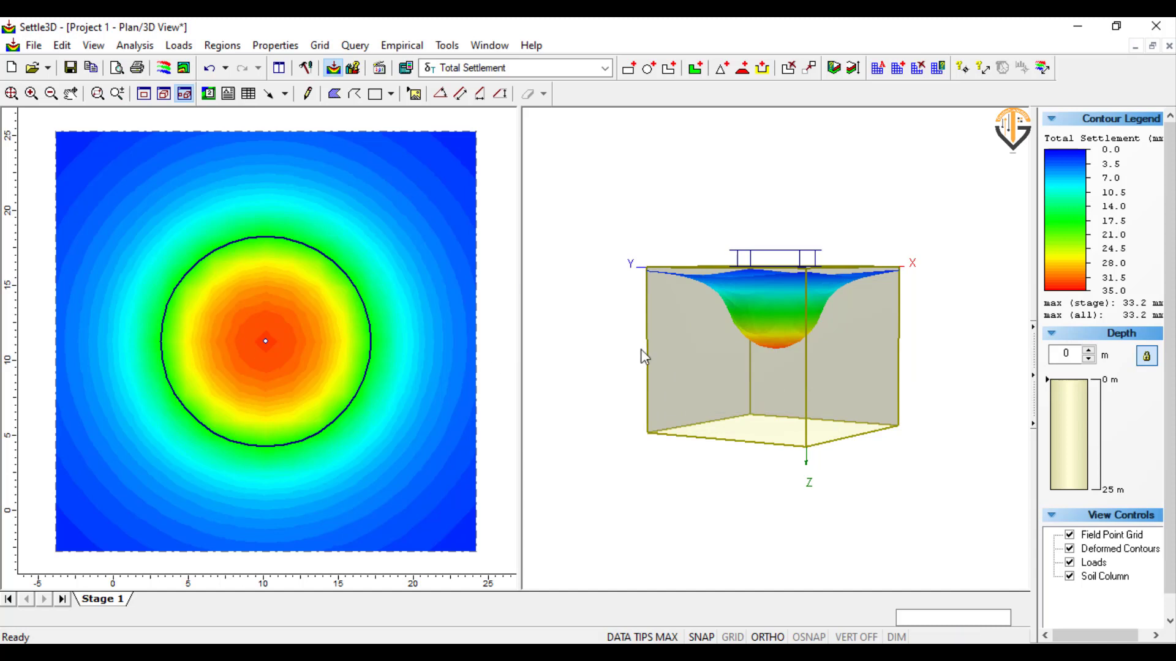
pyautogui.moveTo(719, 325)
pyautogui.moveTo(820, 346)
pyautogui.moveTo(1075, 354); pyautogui.dragTo(1052, 355)
pyautogui.write('3')
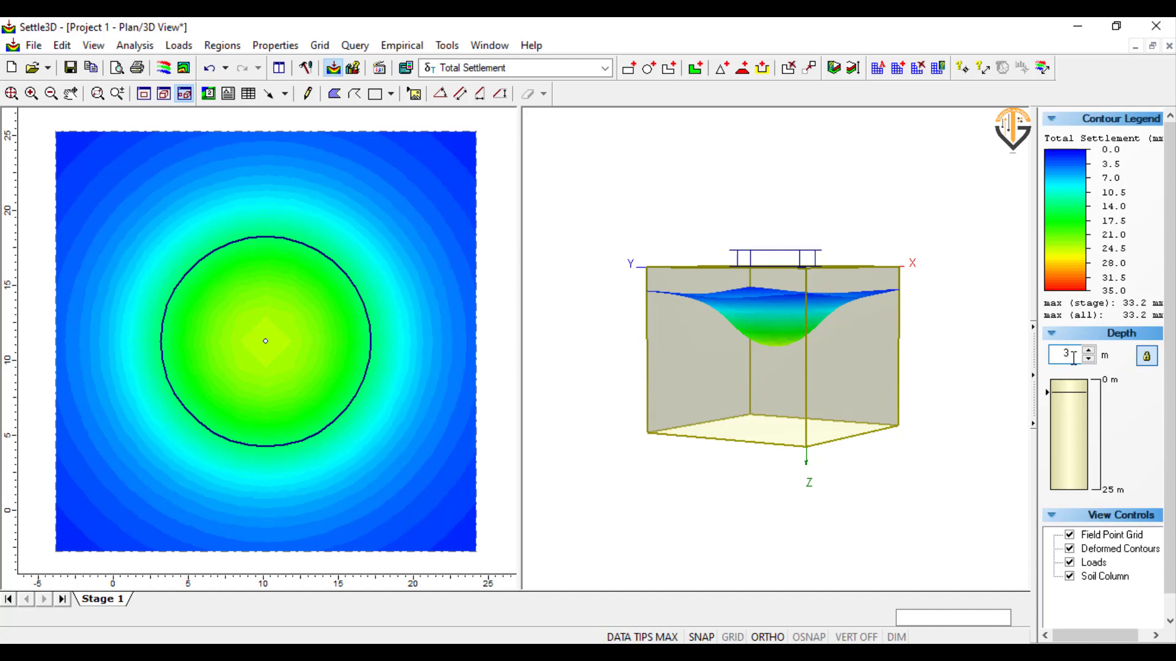
# Step: Step the contour plane gradually down to a depth of 11.3 m to examine how total settlement varies through the clay
pyautogui.moveTo(775, 264)
pyautogui.click(1089, 358)
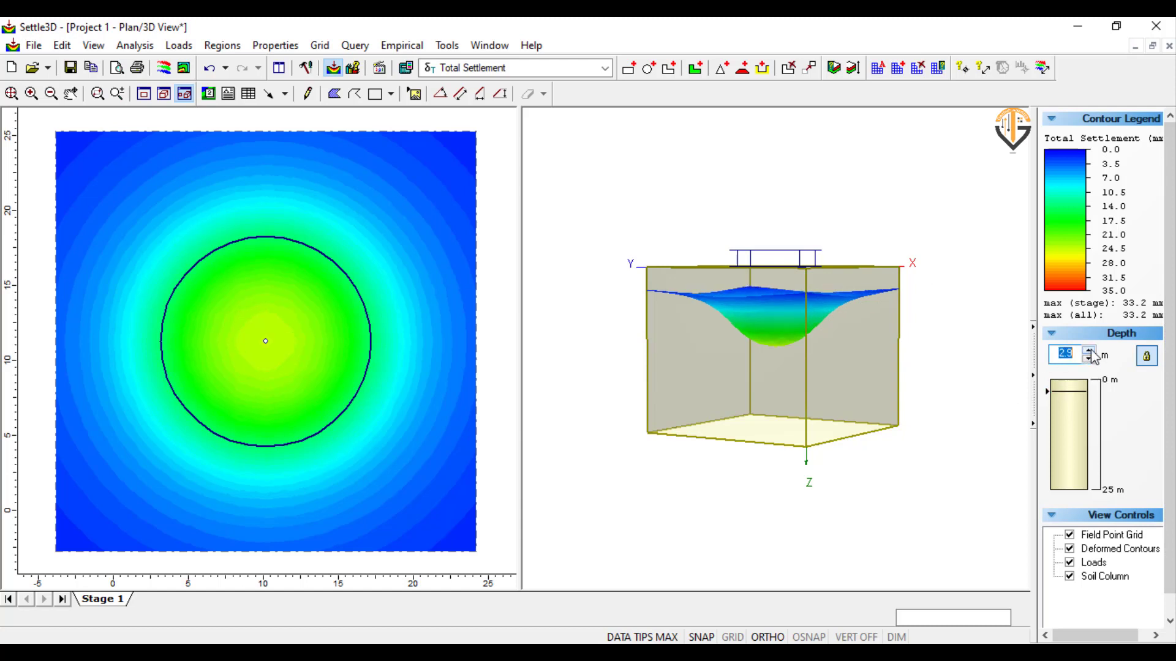
pyautogui.click(1090, 359)
pyautogui.click(1090, 359)
pyautogui.click(1090, 358)
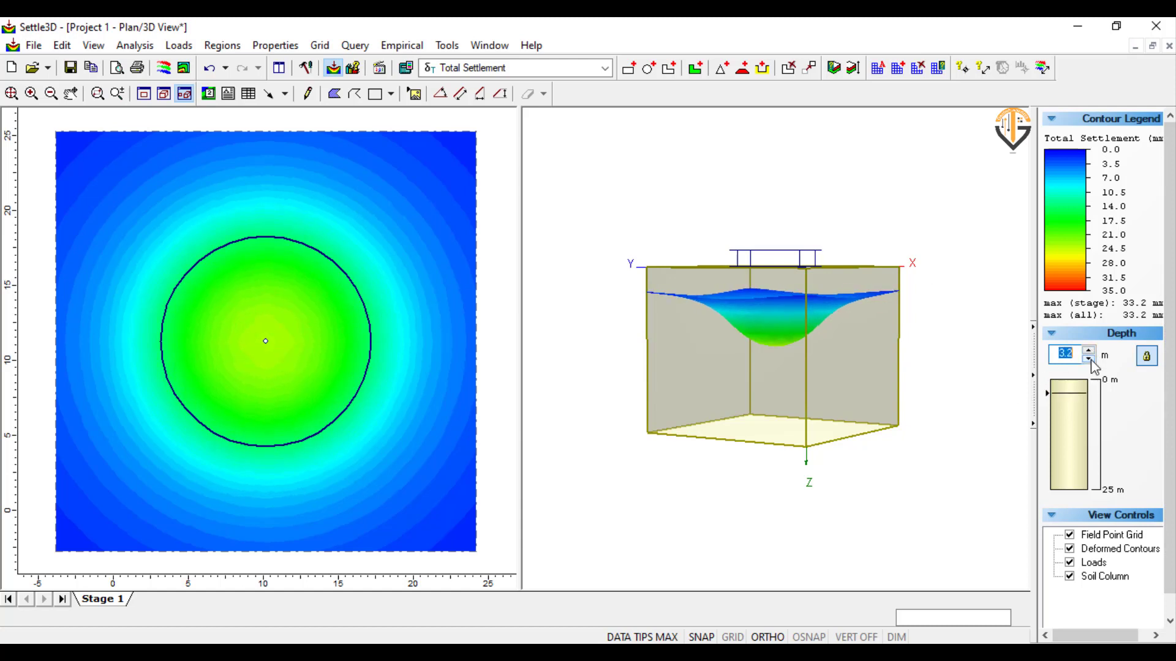
pyautogui.click(1089, 359)
pyautogui.click(1090, 359)
pyautogui.click(1090, 359)
pyautogui.click(1090, 358)
pyautogui.click(1090, 358)
pyautogui.click(1090, 359)
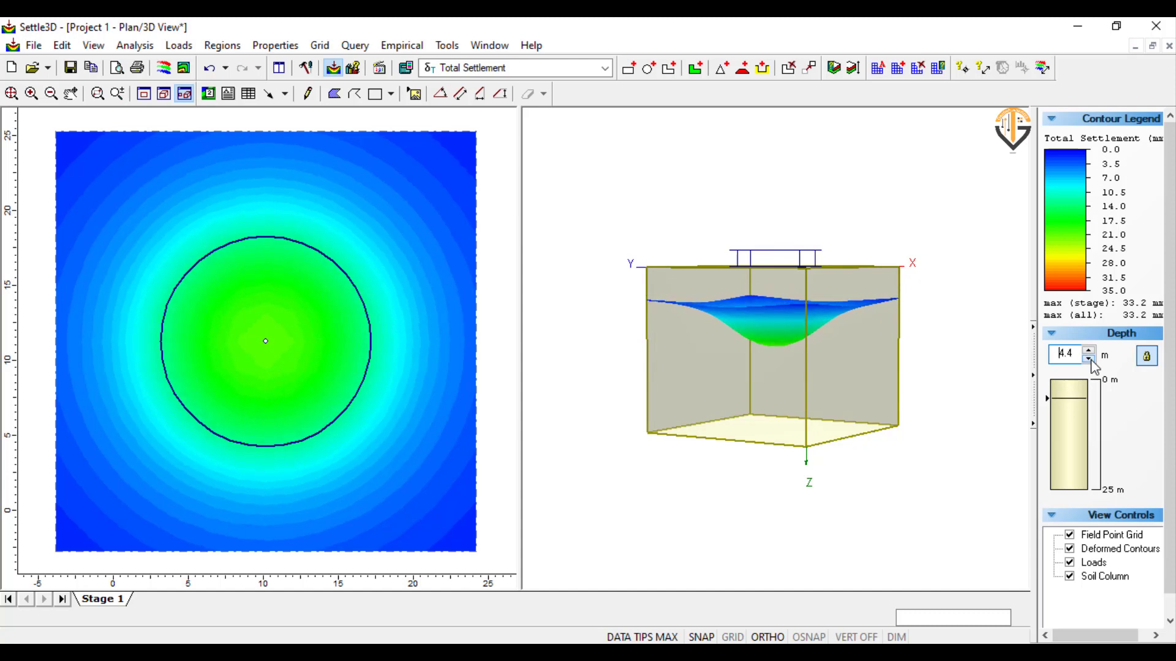
pyautogui.click(1090, 359)
pyautogui.click(1090, 359)
pyautogui.click(1090, 359)
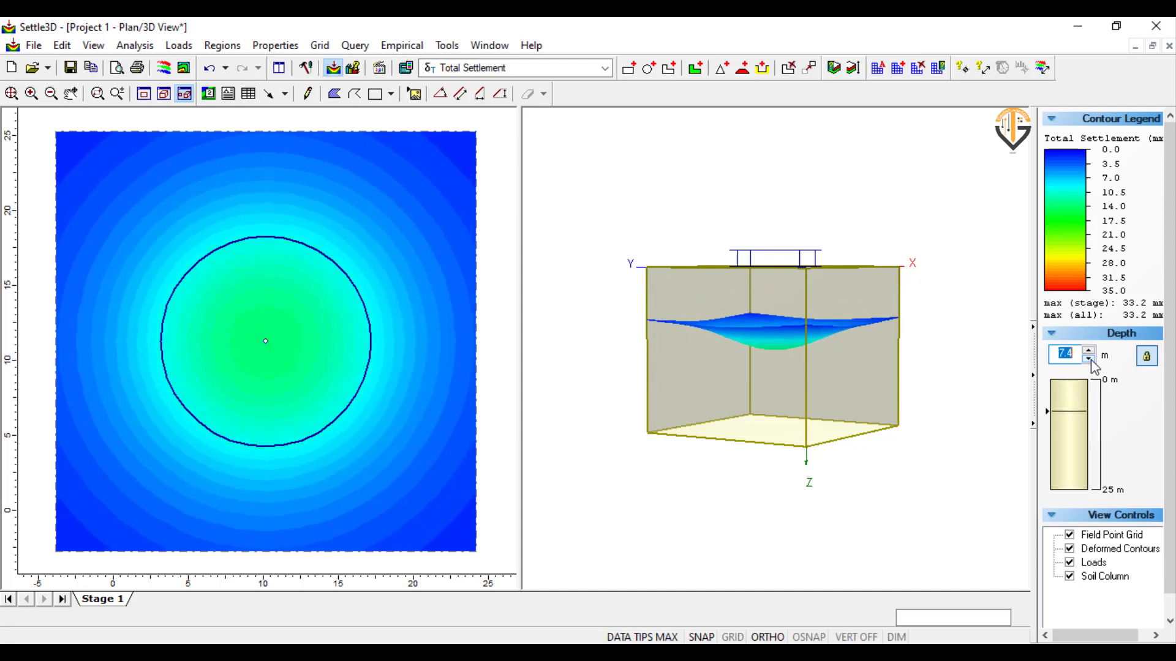
pyautogui.click(1090, 358)
pyautogui.click(1090, 359)
pyautogui.click(1090, 359)
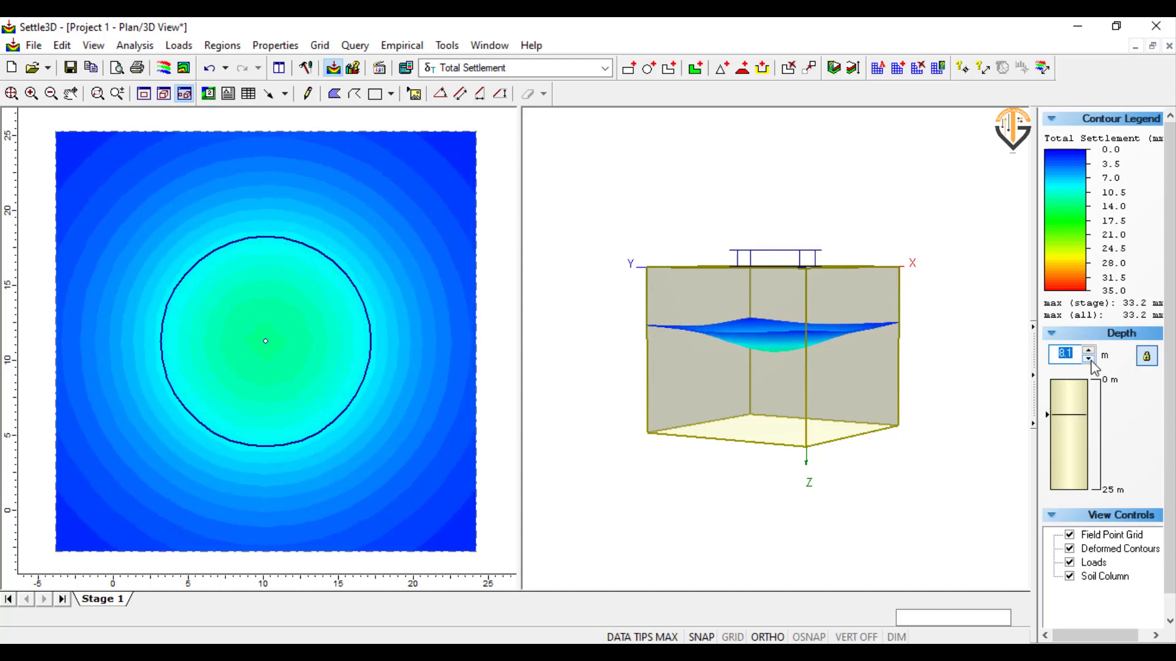
pyautogui.click(1090, 360)
pyautogui.click(1090, 360)
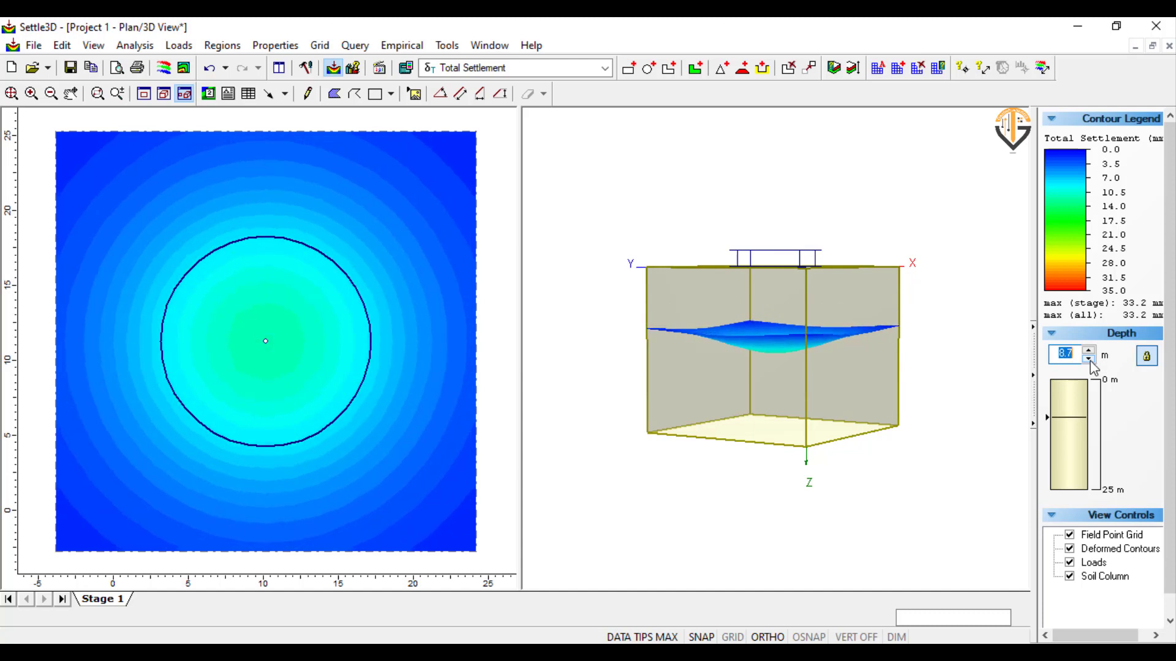
pyautogui.click(1090, 360)
pyautogui.click(1090, 360)
pyautogui.click(1090, 360)
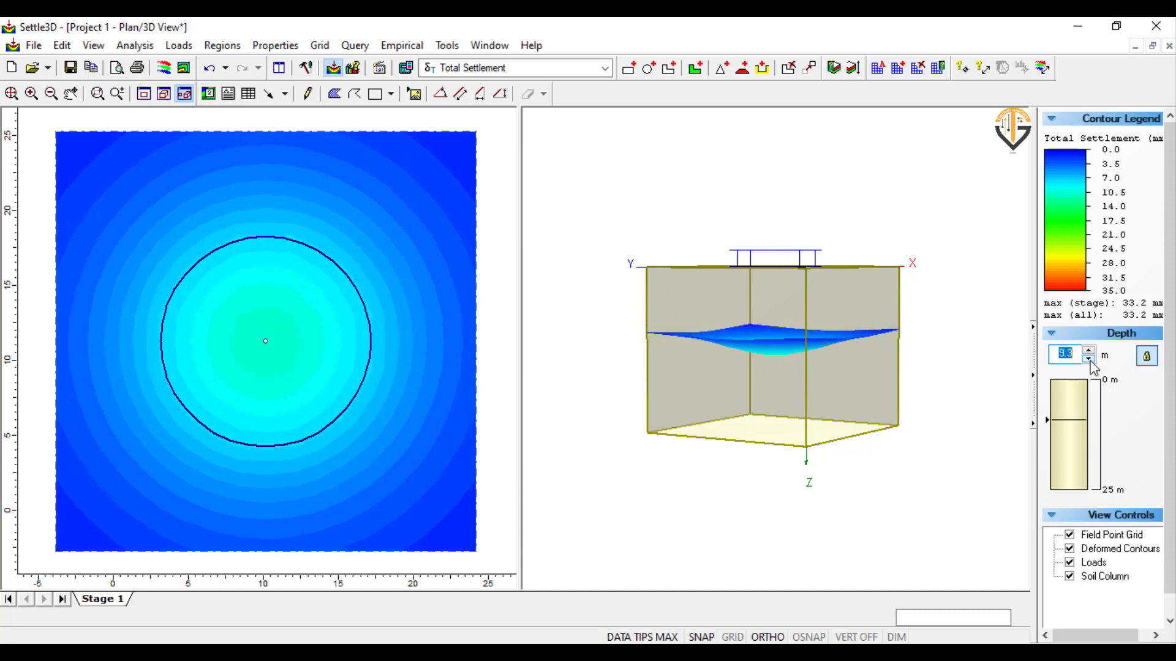
pyautogui.click(1090, 360)
pyautogui.click(1089, 361)
pyautogui.click(1089, 360)
pyautogui.click(1090, 360)
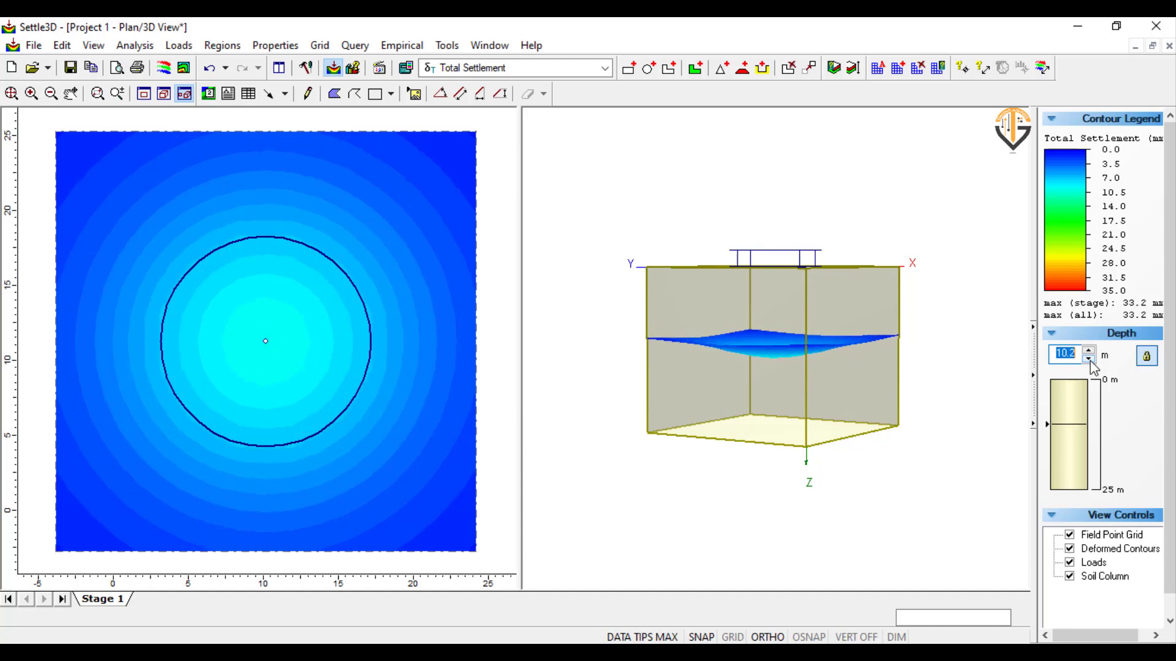
pyautogui.click(1090, 360)
pyautogui.click(1090, 360)
pyautogui.click(1090, 360)
pyautogui.click(1089, 360)
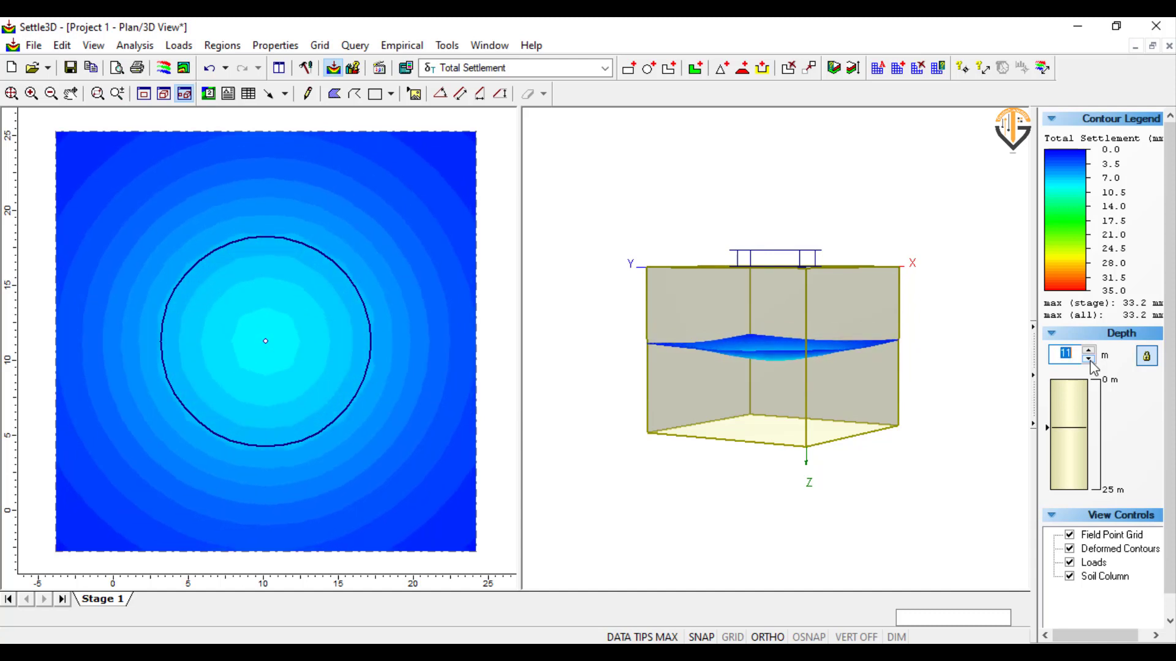
pyautogui.click(1090, 360)
pyautogui.click(1090, 360)
pyautogui.click(1090, 361)
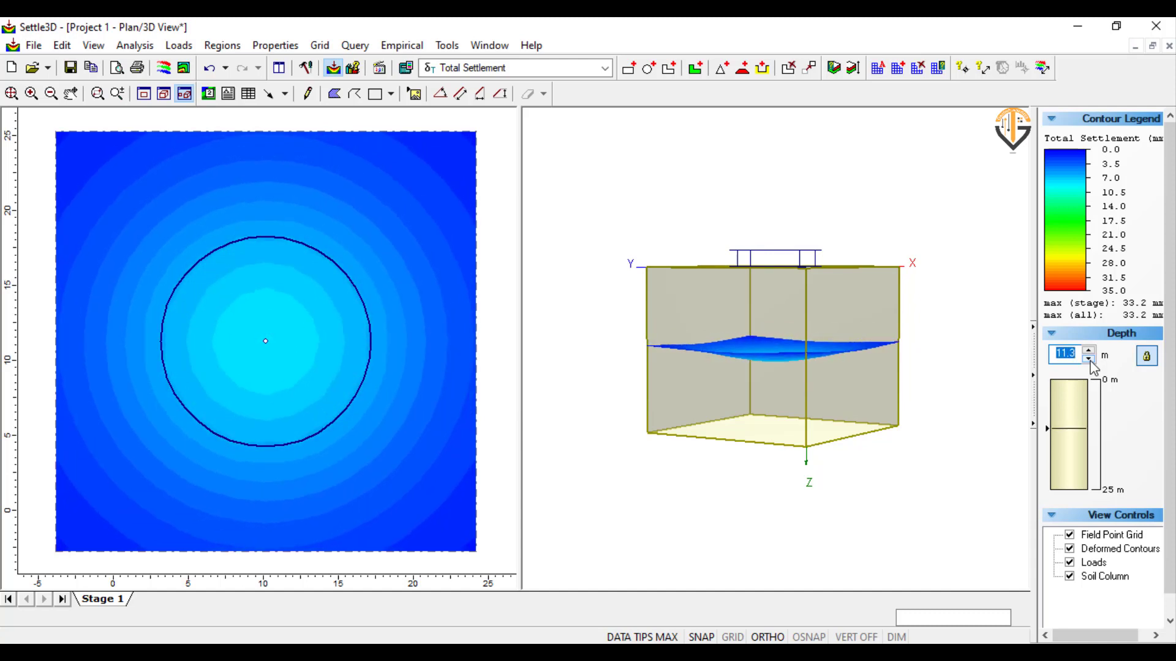
# Step: Switch the contoured result to Consolidation Settlement and set the contour depth to 0 m
pyautogui.moveTo(810, 257)
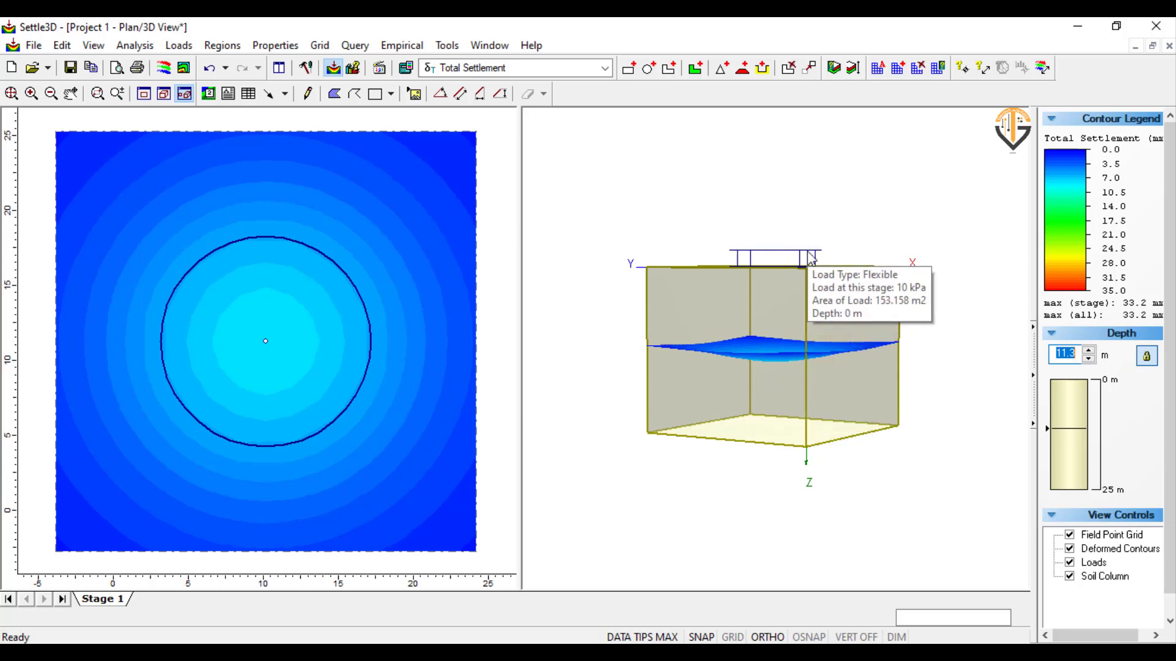
pyautogui.moveTo(789, 373)
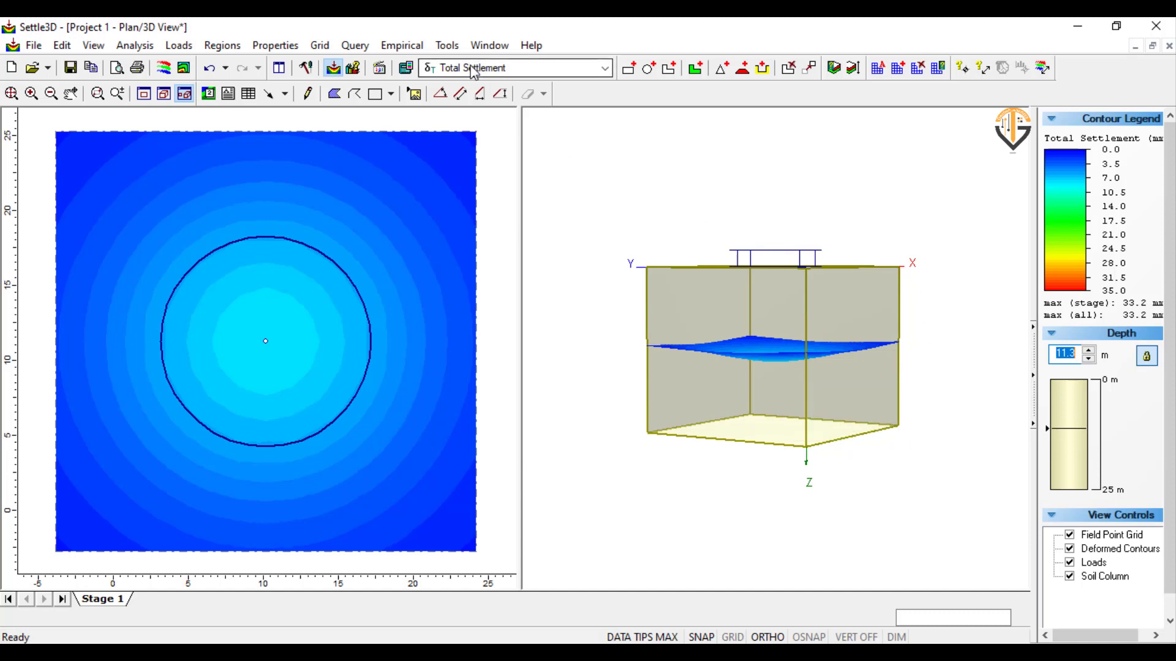
pyautogui.click(605, 68)
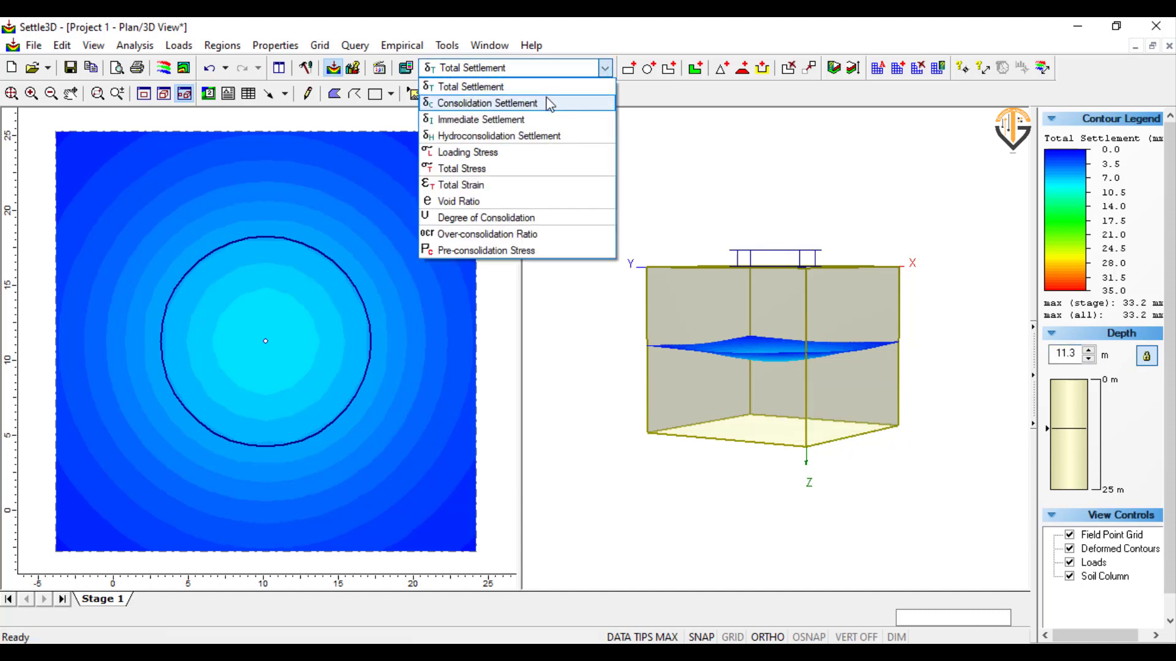
pyautogui.click(547, 103)
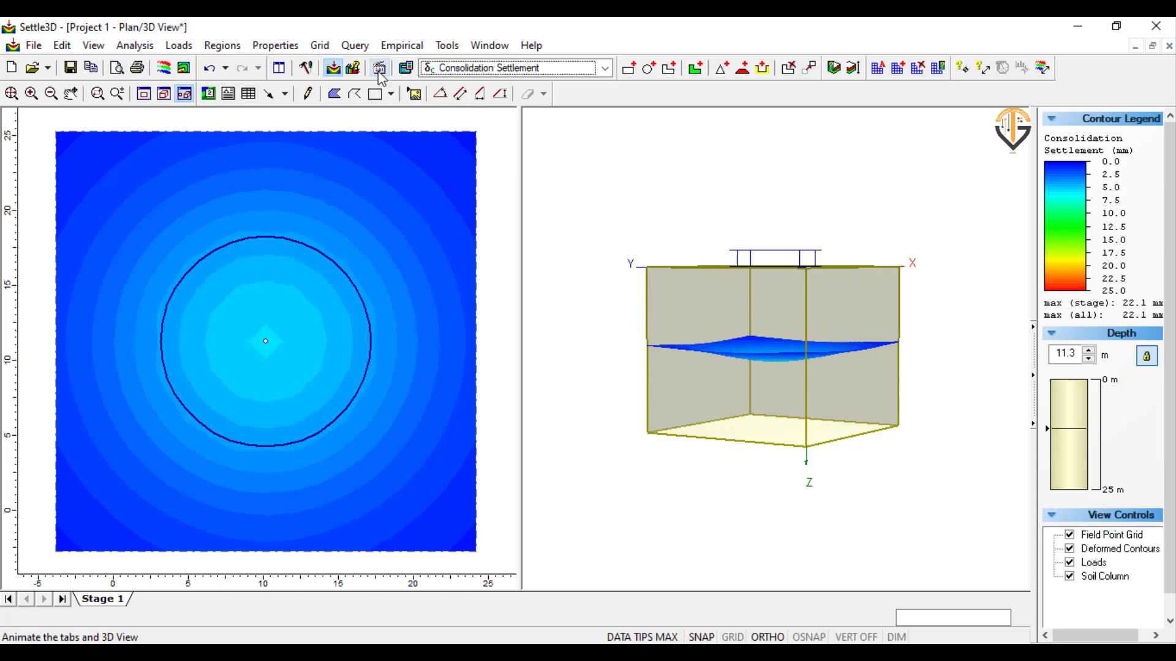
pyautogui.moveTo(1076, 355); pyautogui.dragTo(1003, 352)
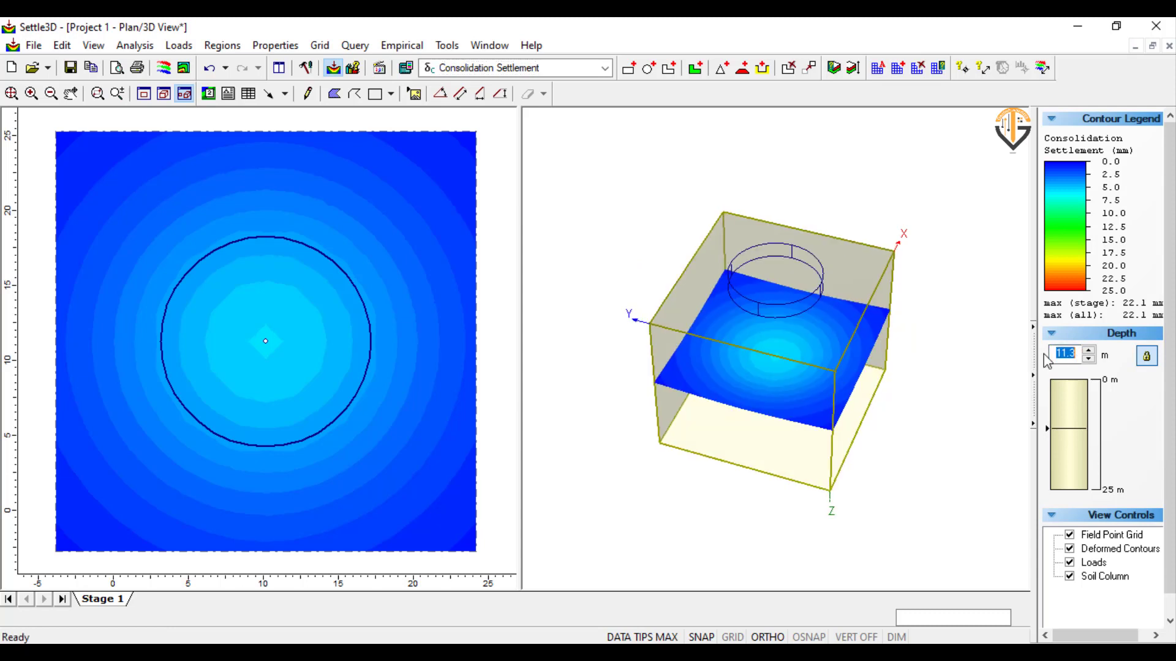
pyautogui.write('0')
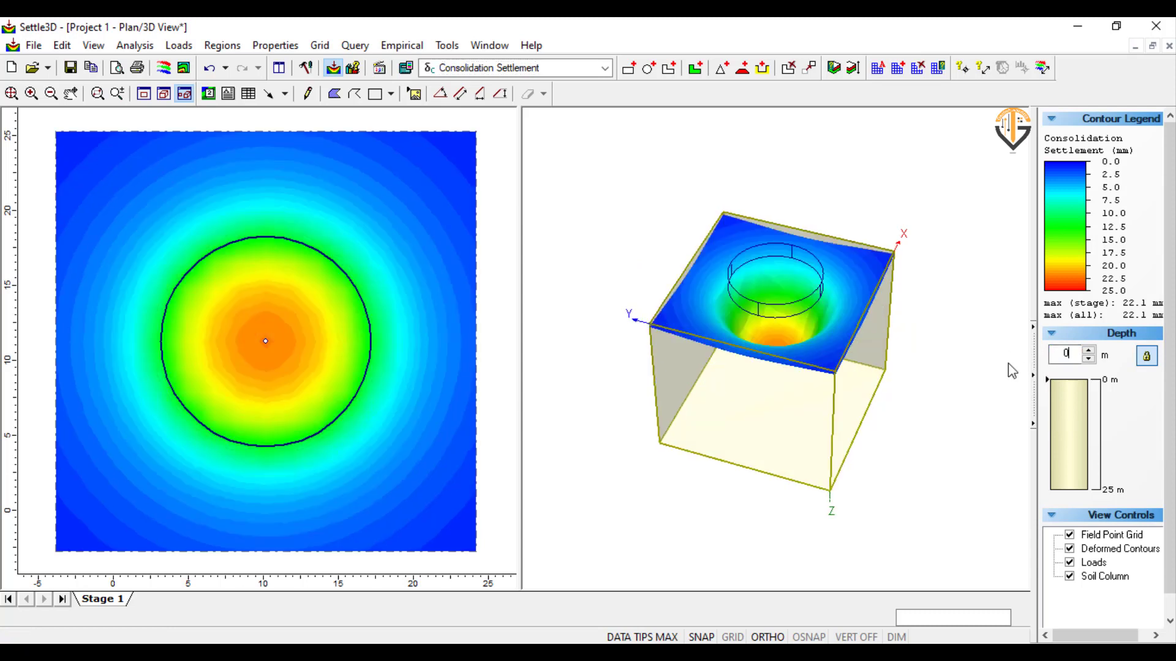
# Step: Play the rotation and contour plane depth animations of the consolidation settlement model, and close the animation settings
pyautogui.click(379, 69)
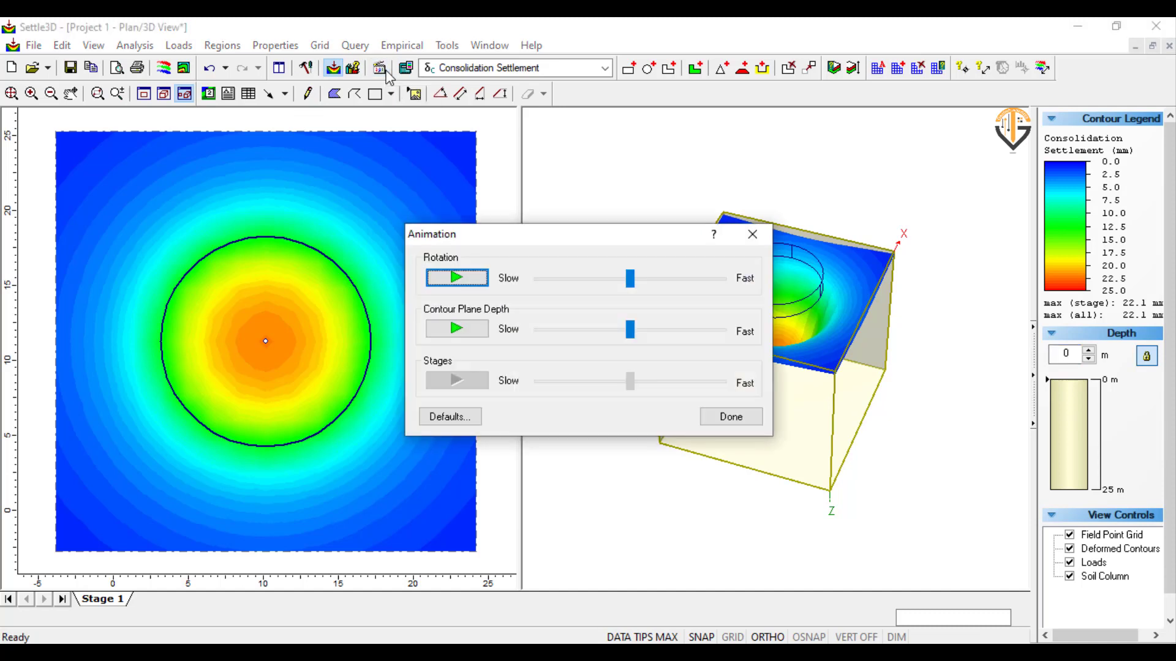
pyautogui.click(457, 278)
pyautogui.moveTo(534, 240); pyautogui.dragTo(329, 238)
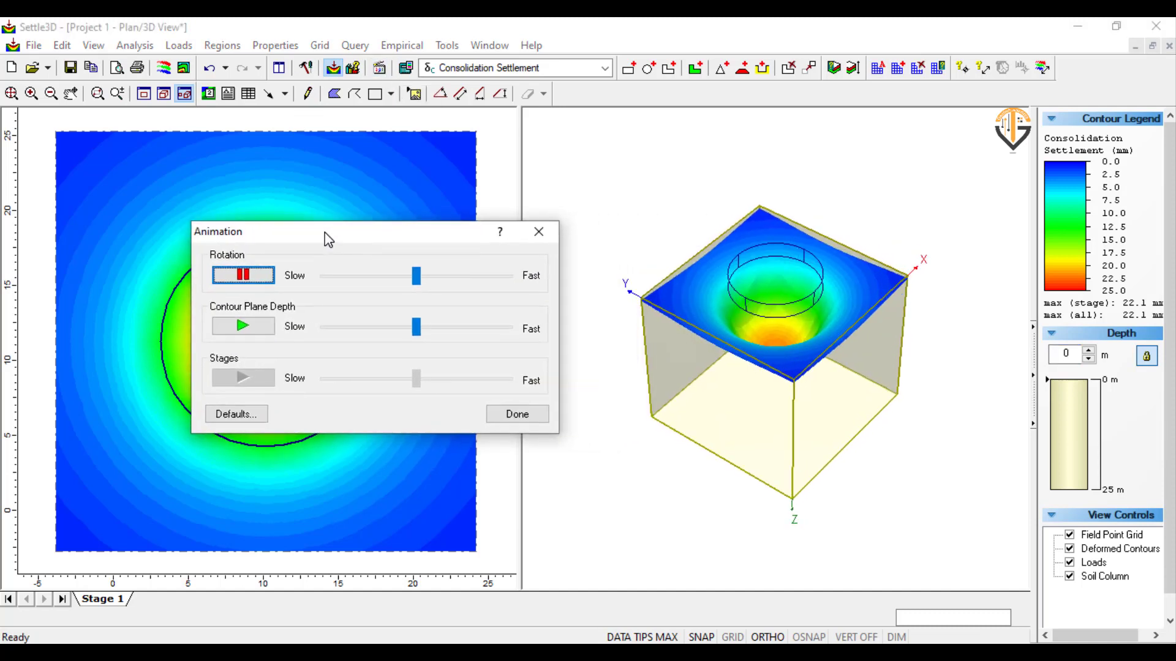
pyautogui.click(243, 325)
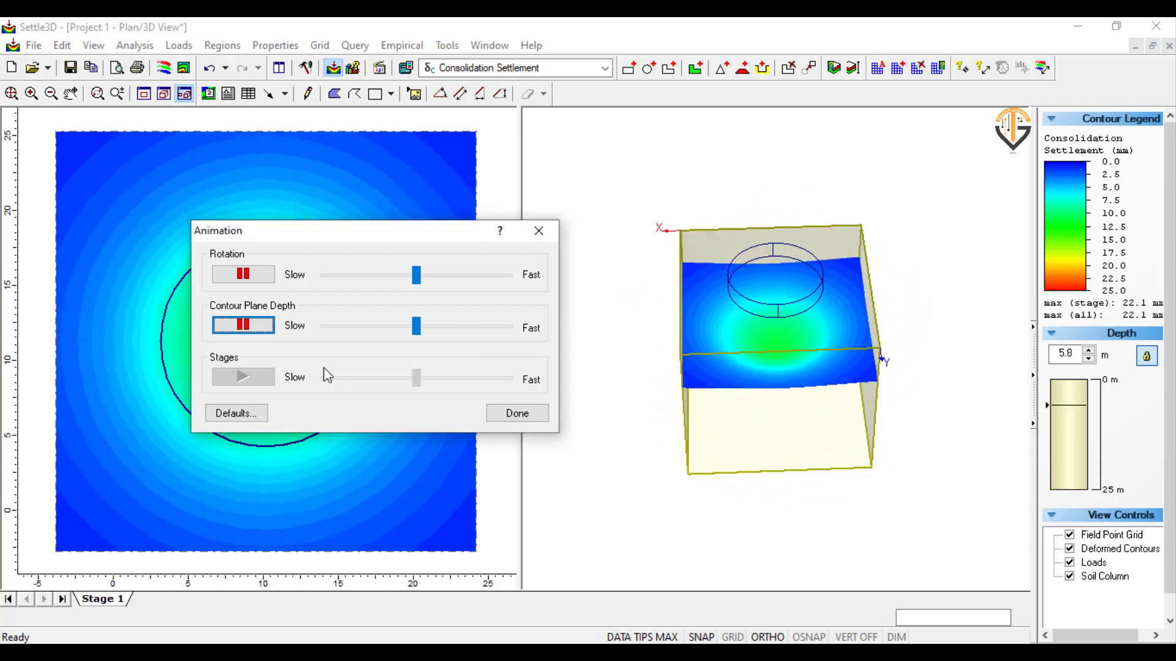
pyautogui.click(515, 414)
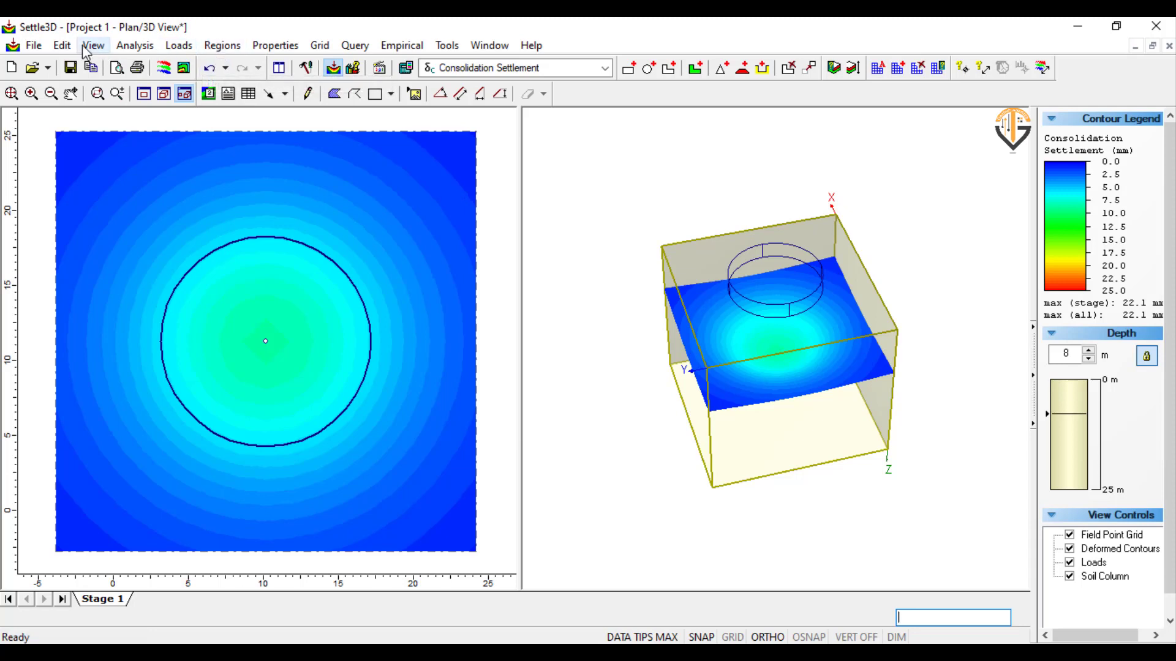
# Step: Return the consolidation settlement contour plane to a depth of 0 m
pyautogui.click(354, 46)
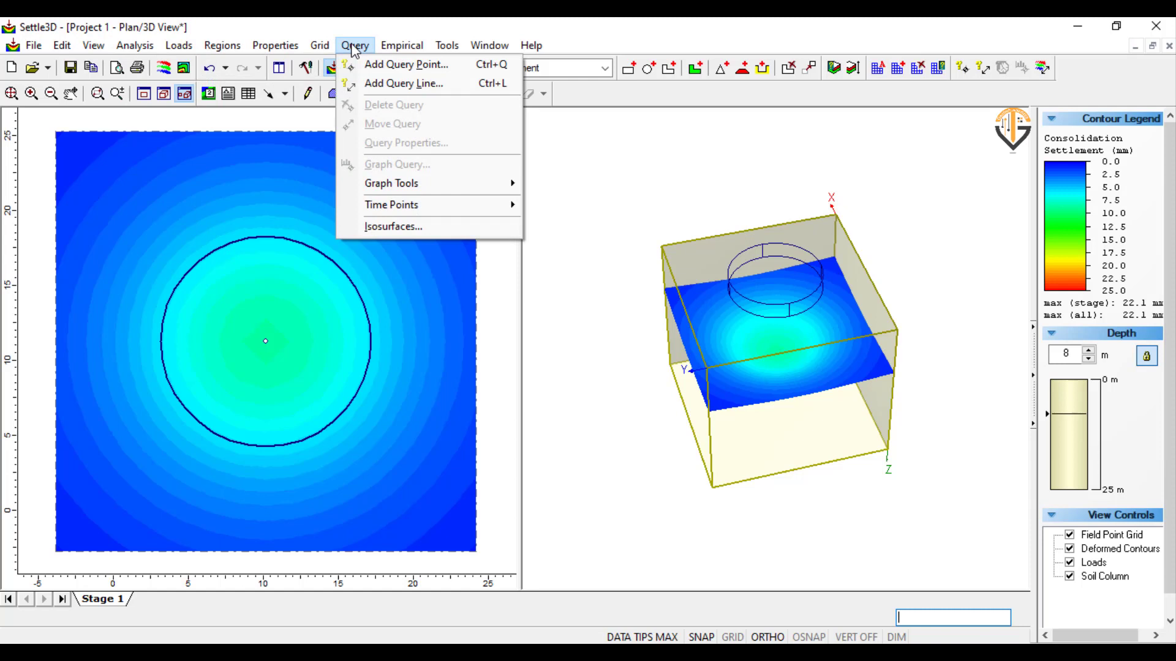
pyautogui.click(617, 135)
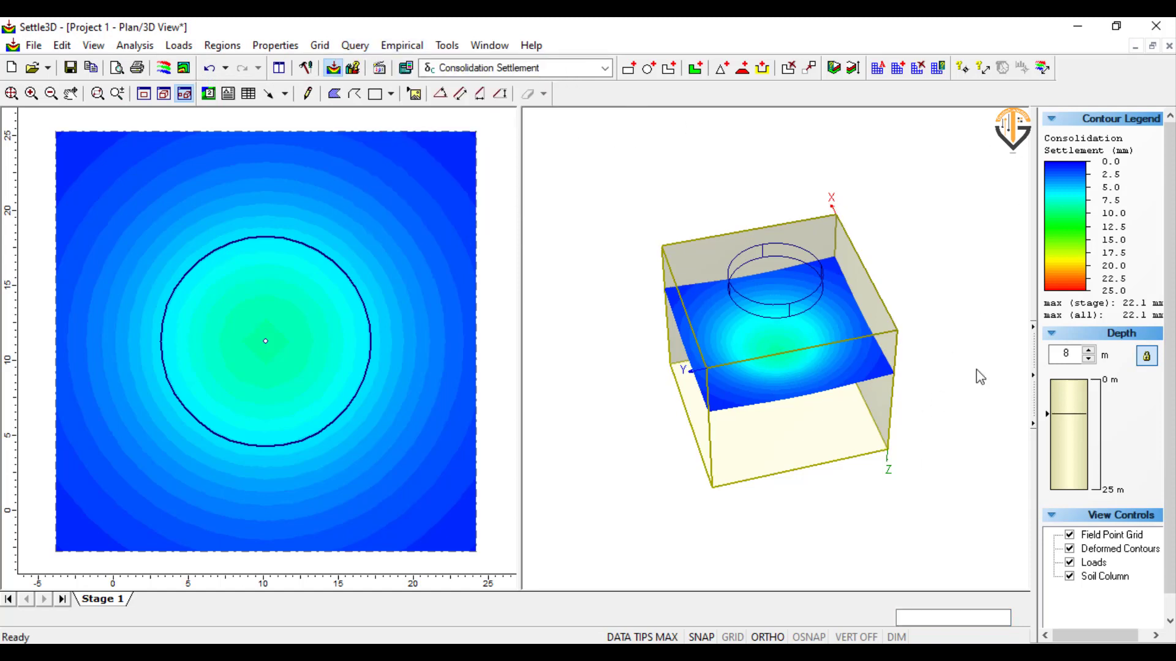
pyautogui.doubleClick(1066, 354)
pyautogui.write('0')
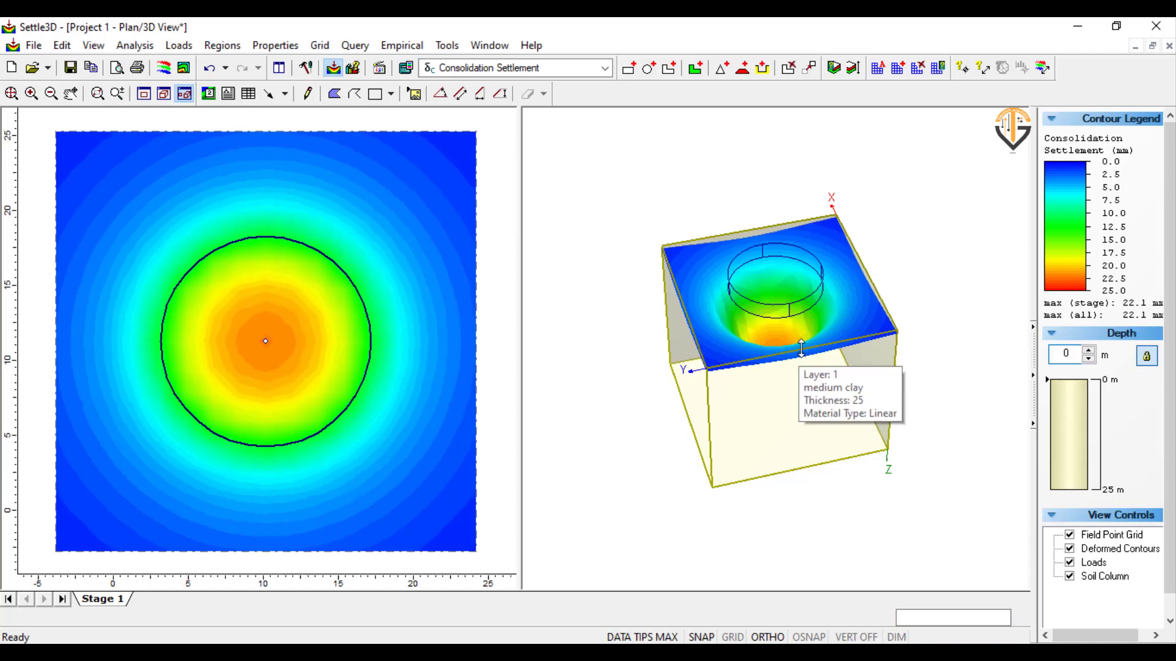
# Step: Add a query point with an automatic number of vertical points at the centre of the circular load
pyautogui.moveTo(829, 380); pyautogui.dragTo(854, 130)
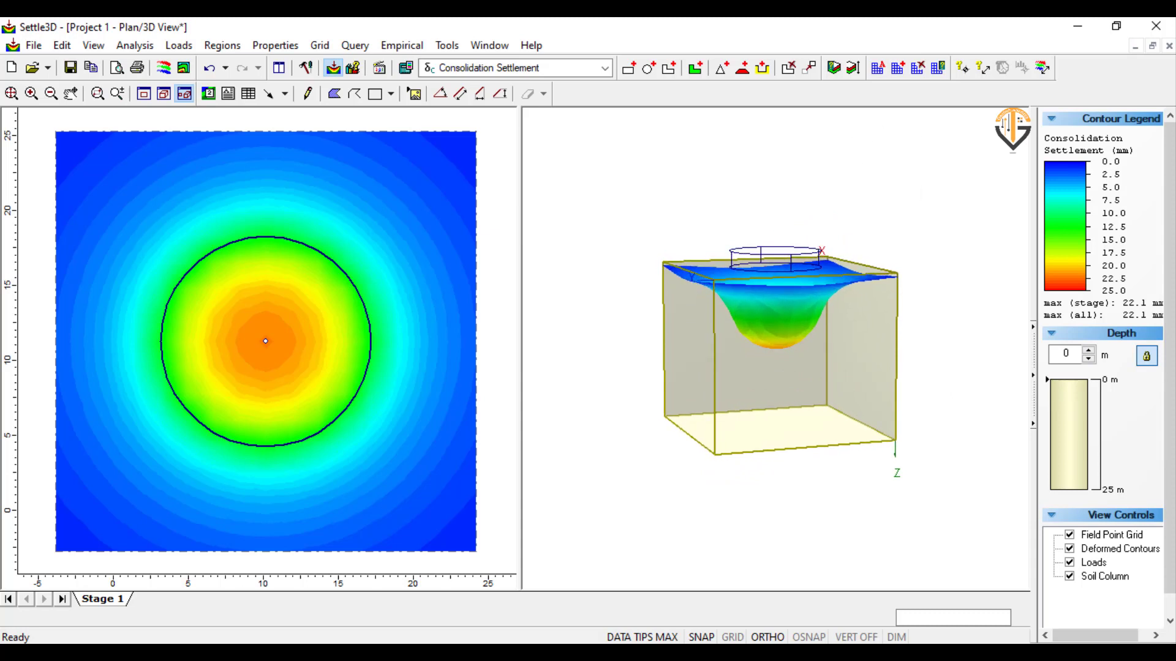
pyautogui.click(350, 46)
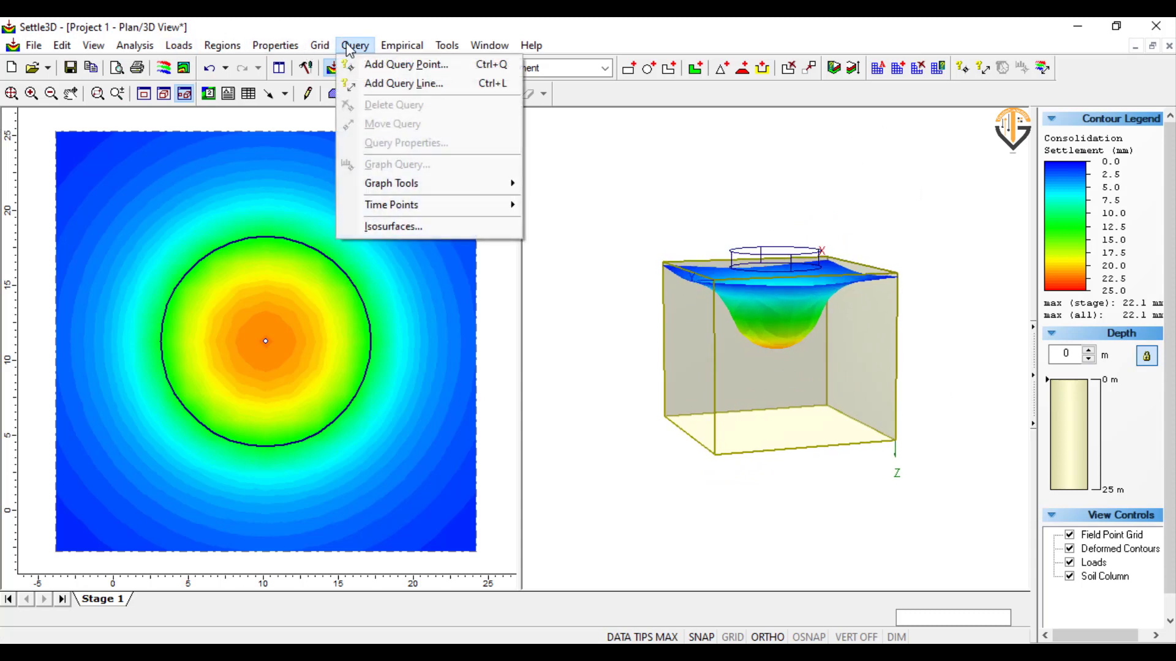
pyautogui.click(385, 66)
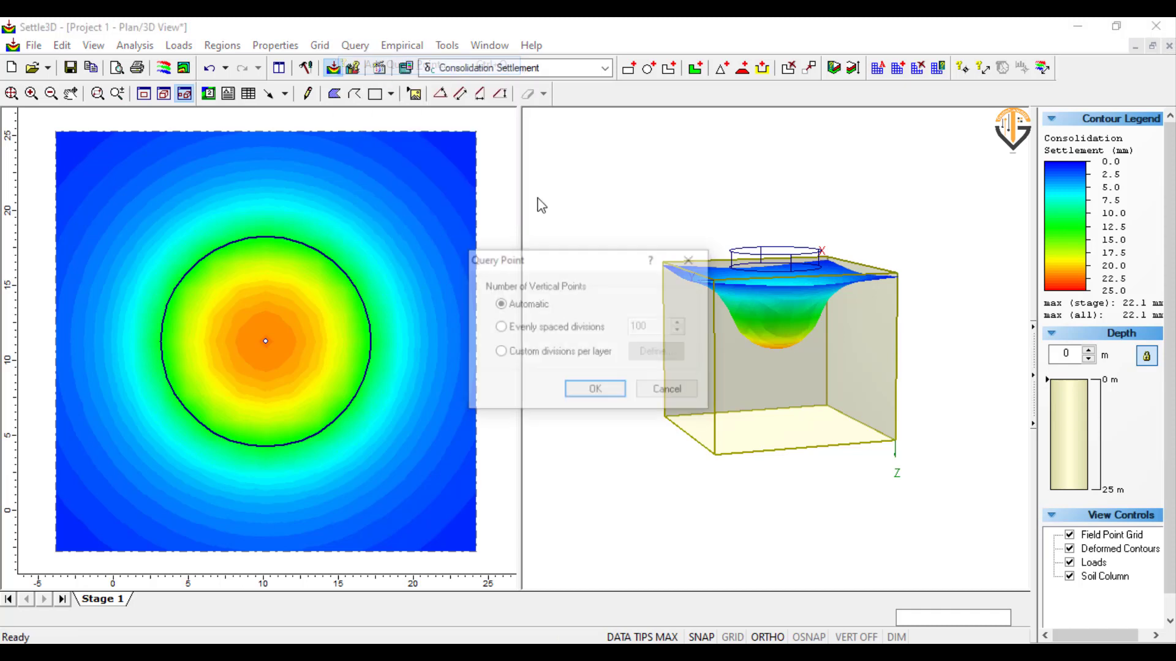
pyautogui.click(596, 392)
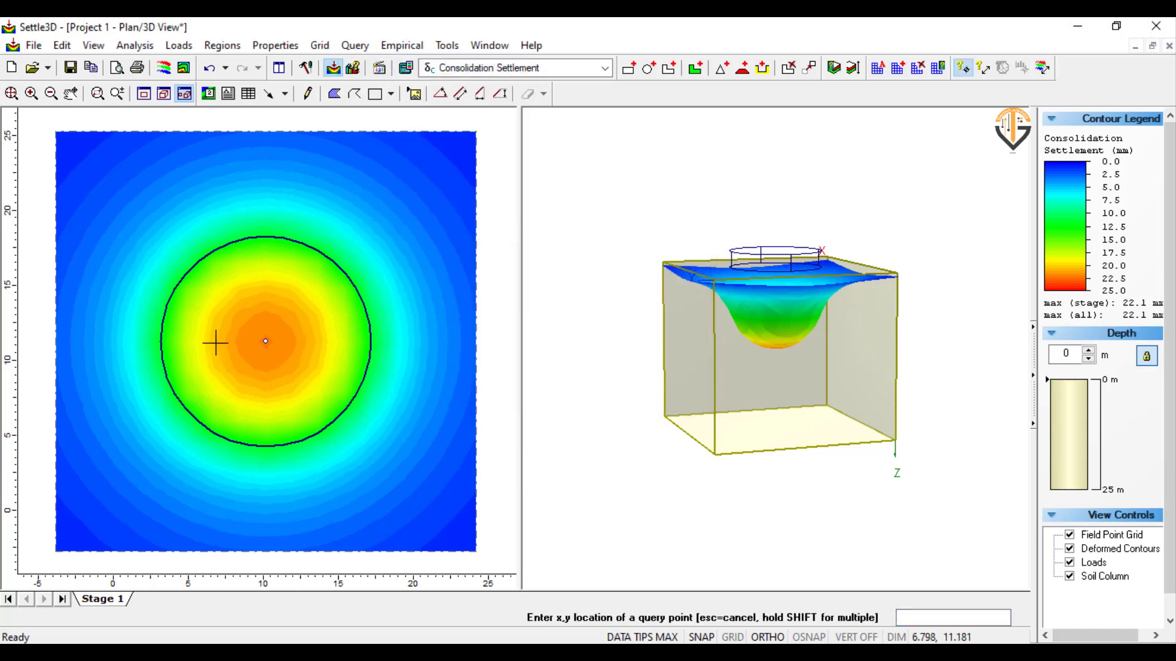
pyautogui.click(265, 341)
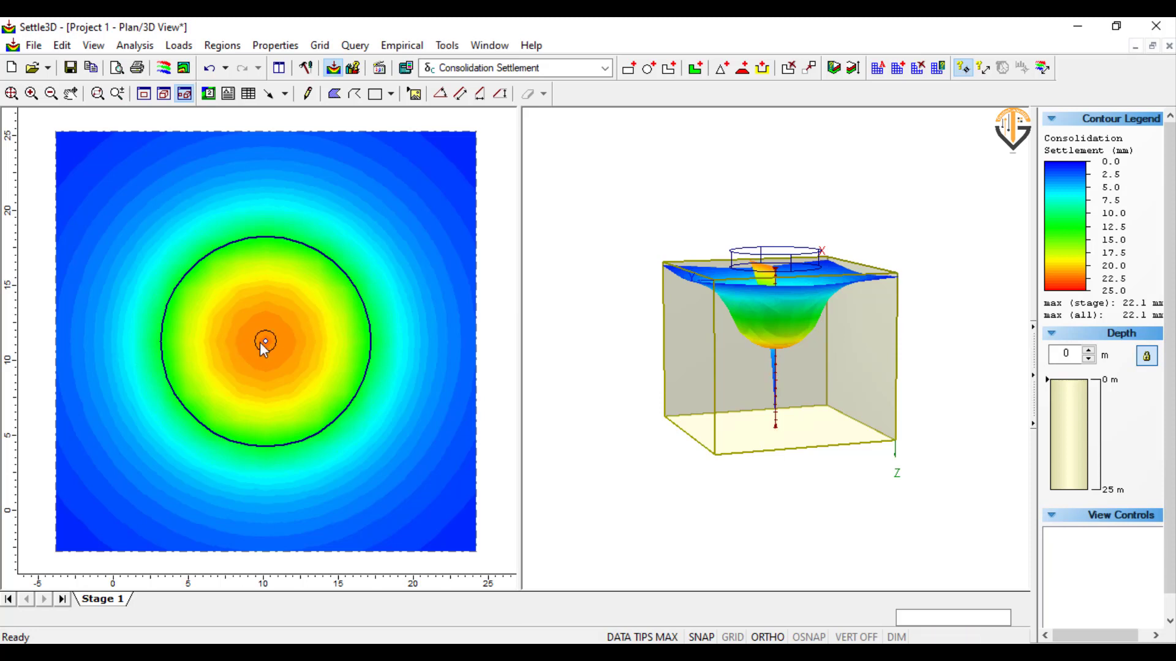
pyautogui.scroll(2, 716, 349)
pyautogui.scroll(1, 788, 333)
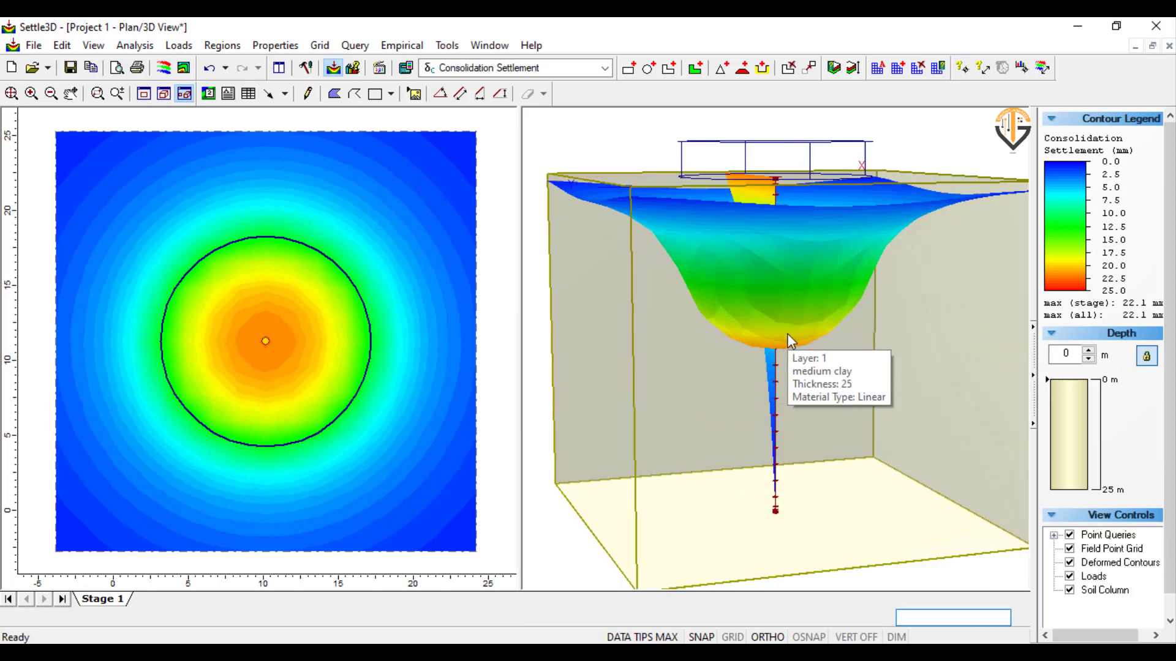